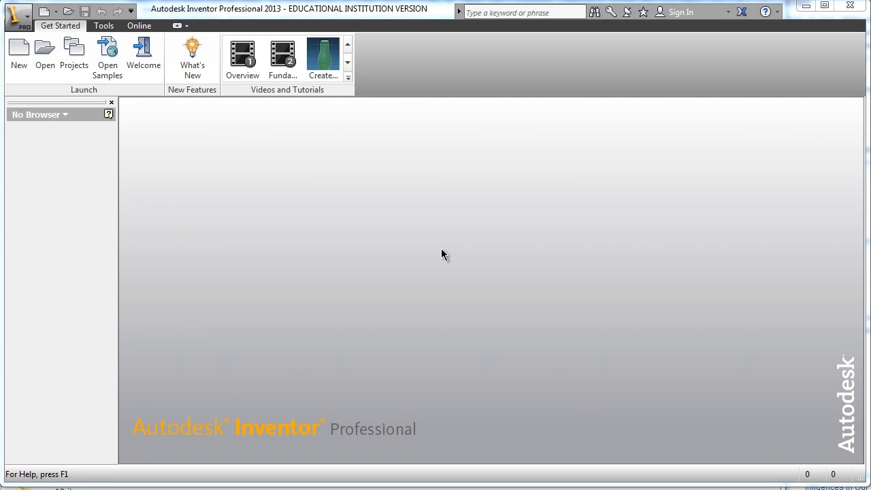
Create a new assembly and place train body.ipt in it once as the base component, then expand its browser entry
left_click(57, 12)
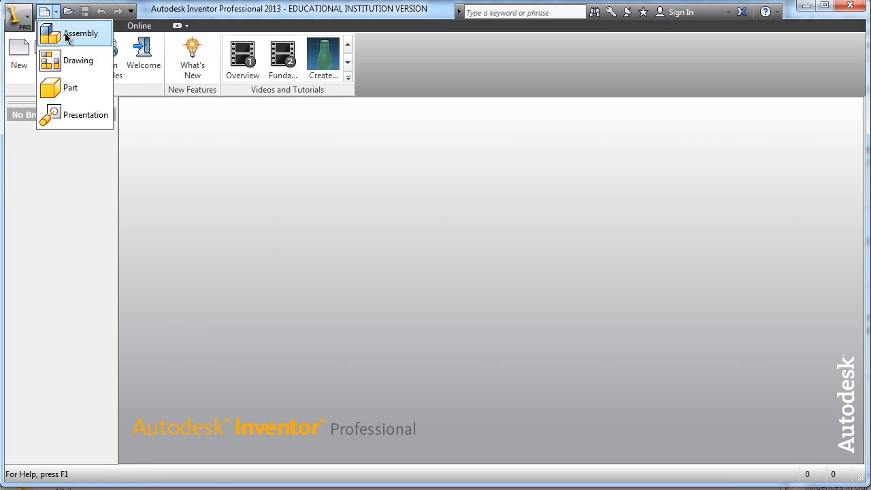
left_click(67, 37)
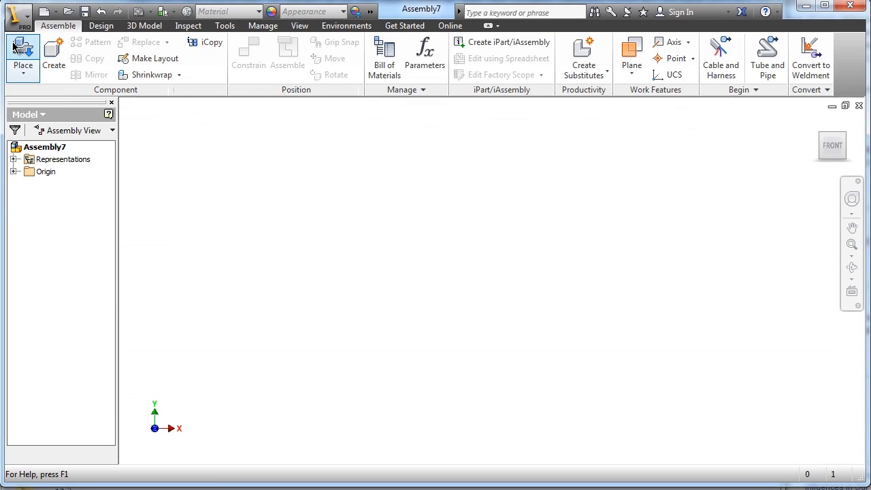
left_click(15, 46)
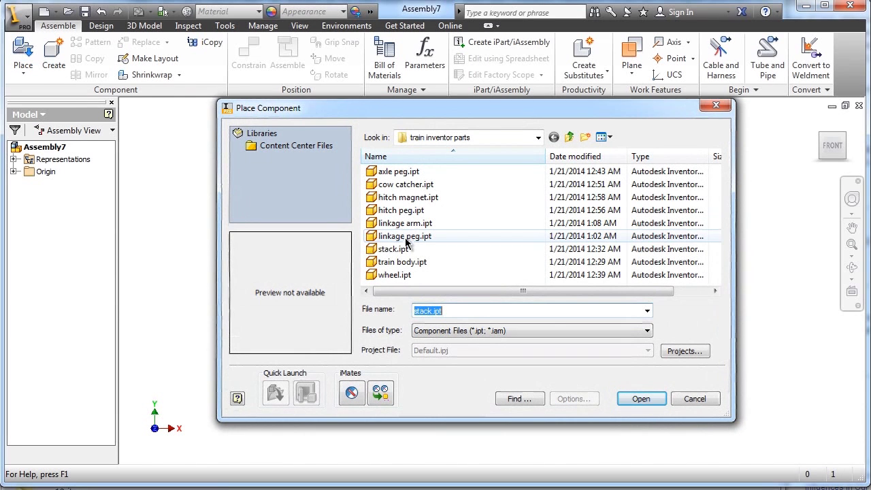
left_click(407, 264)
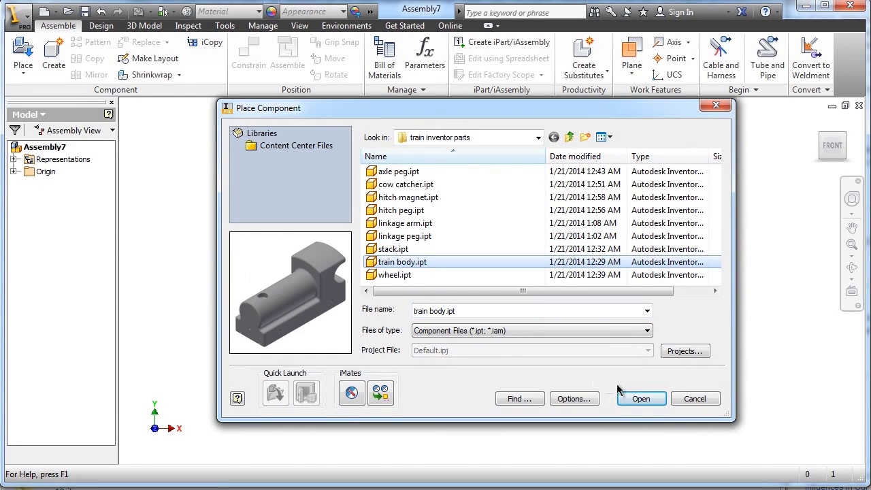
left_click(641, 399)
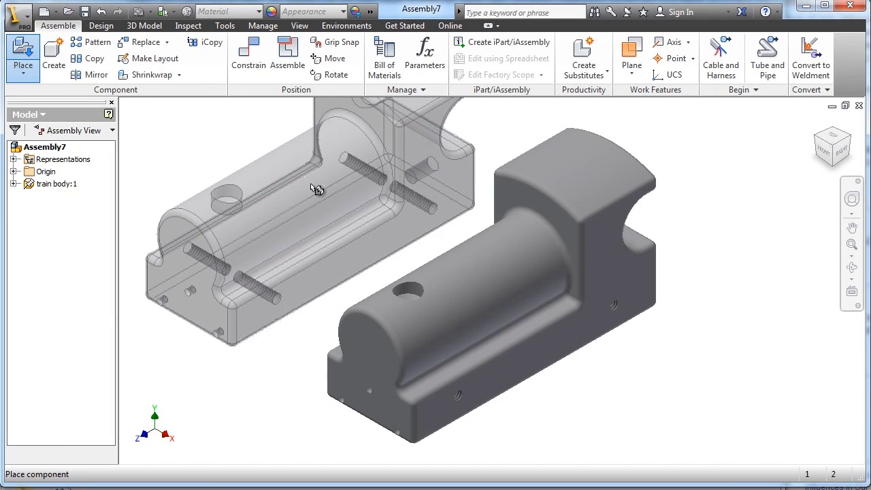
right_click(311, 190)
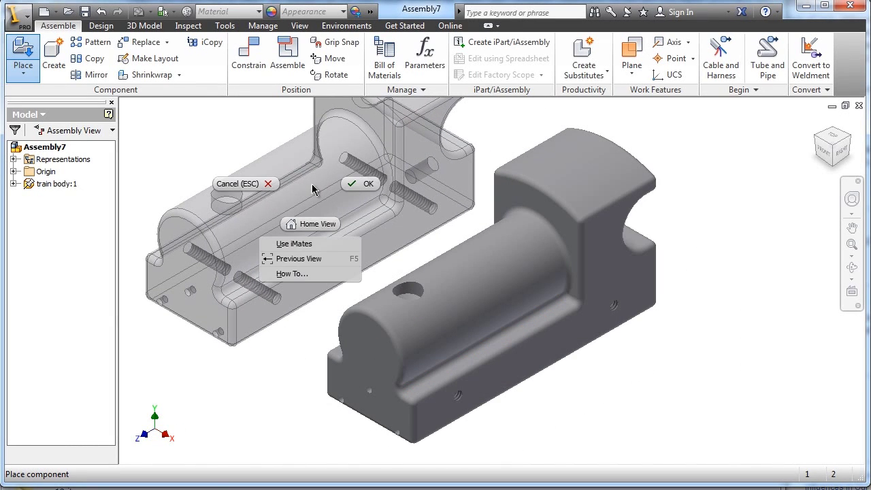
left_click(354, 184)
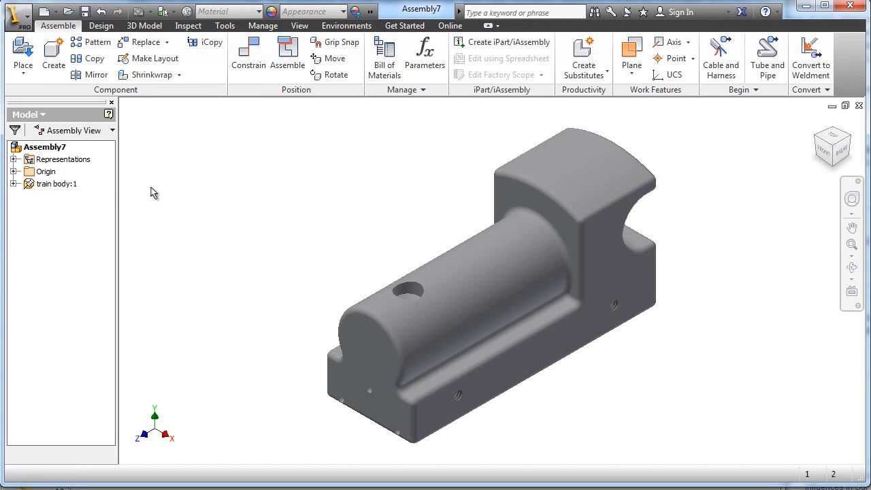
double_click(28, 184)
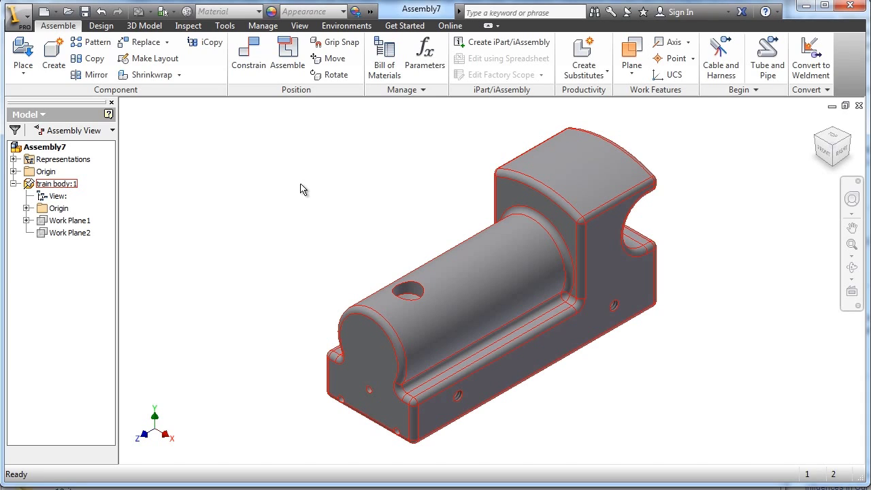
Place one stack.ipt component in the empty space beside the train body
left_click(23, 49)
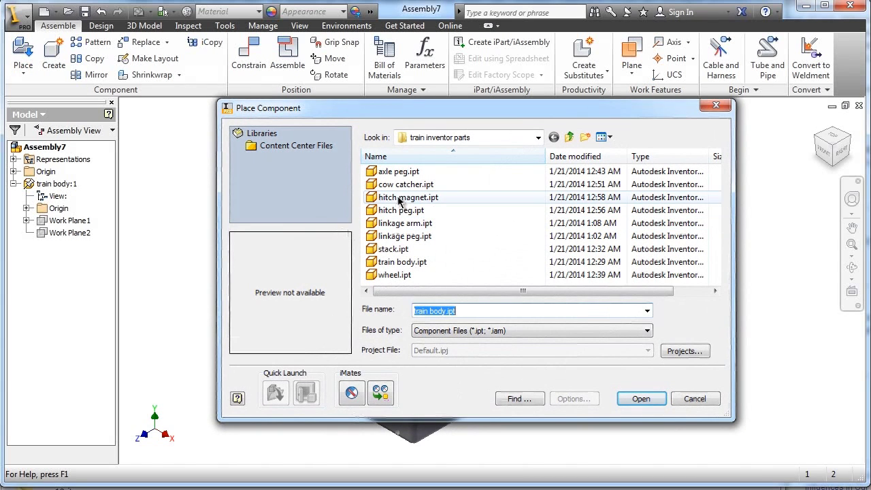
left_click(399, 250)
left_click(640, 399)
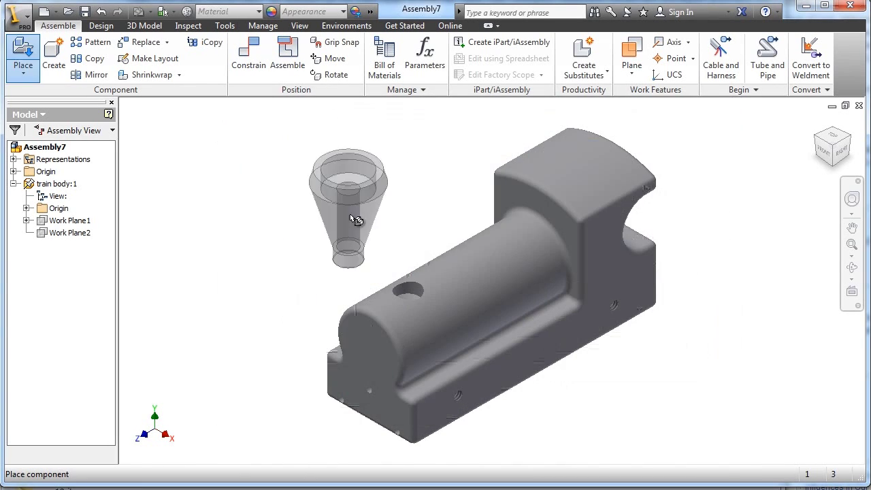
left_click(346, 202)
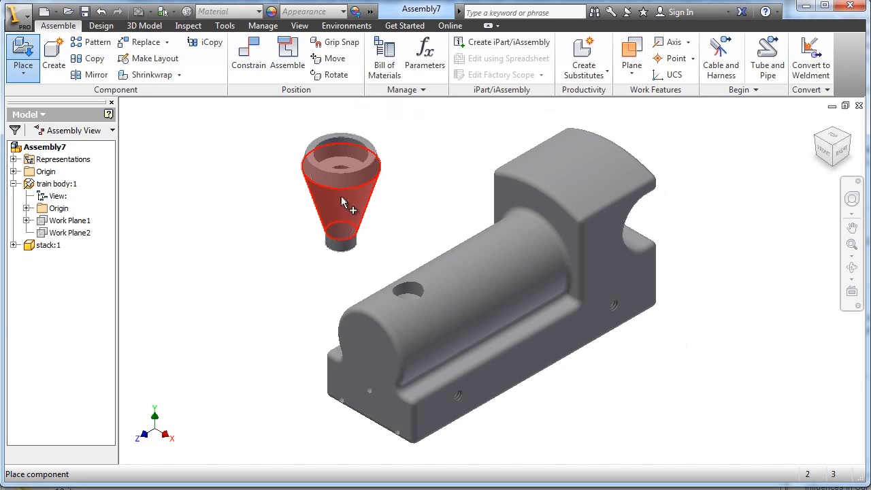
right_click(240, 211)
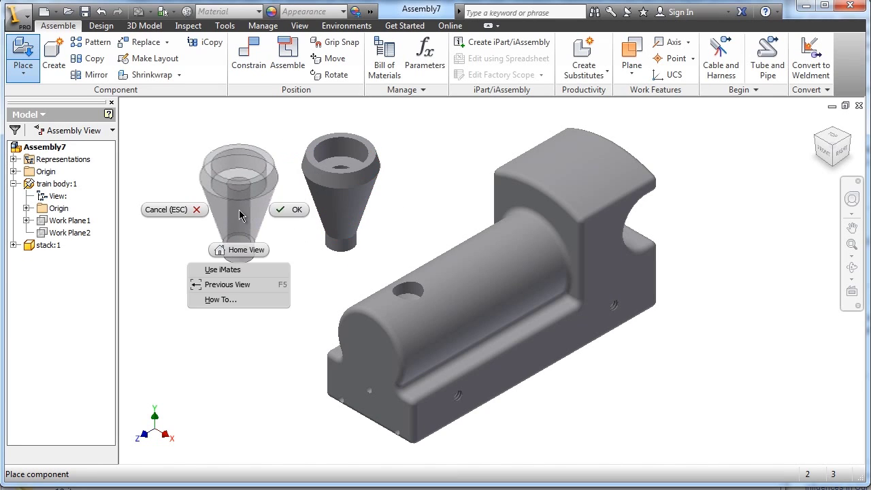
left_click(300, 215)
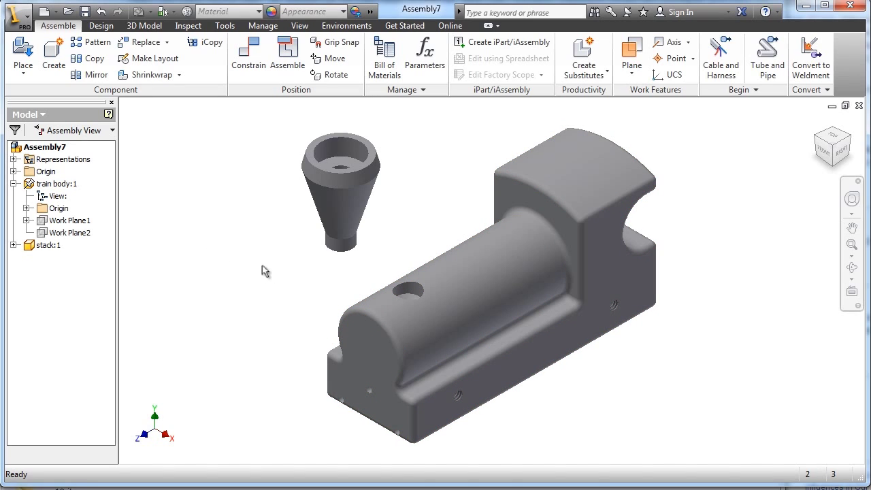
Add an opposed Insert constraint with 0.000 in offset between the stack's bottom edge and the circular bottom edge of the train body's top hole
left_click(251, 60)
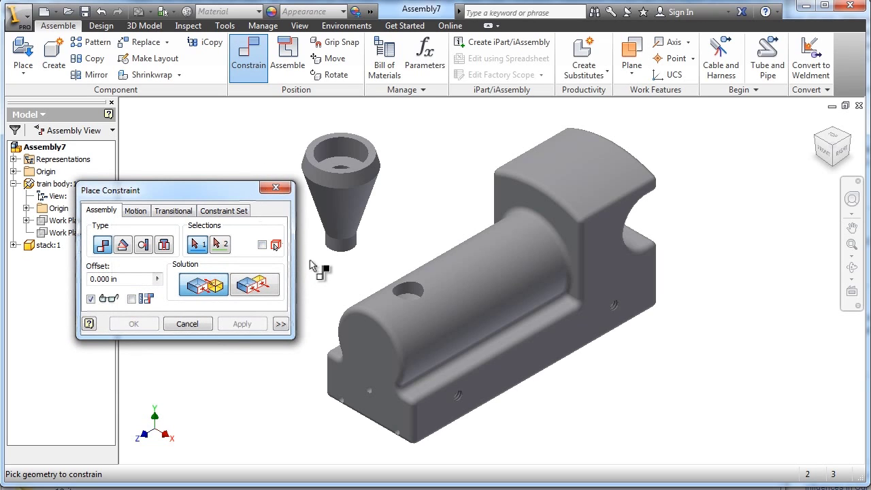
scroll(310, 261, "down", 3)
middle_click_drag(339, 266, 470, 294)
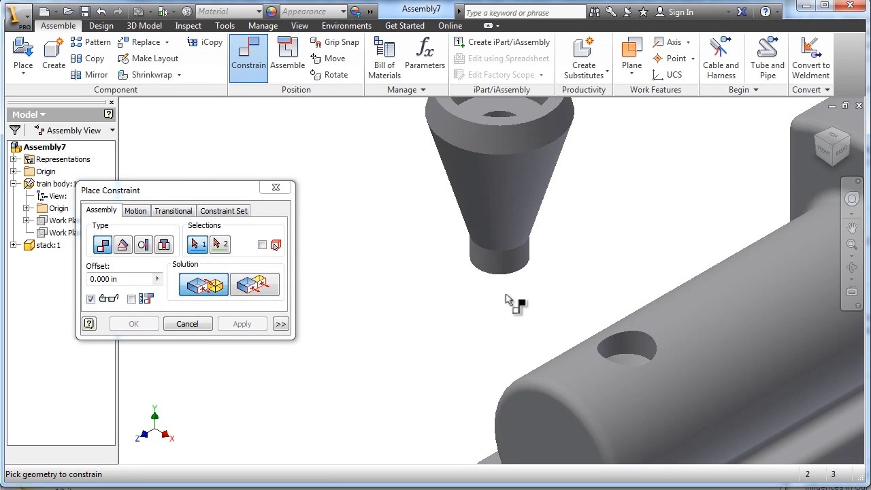
left_click(164, 246)
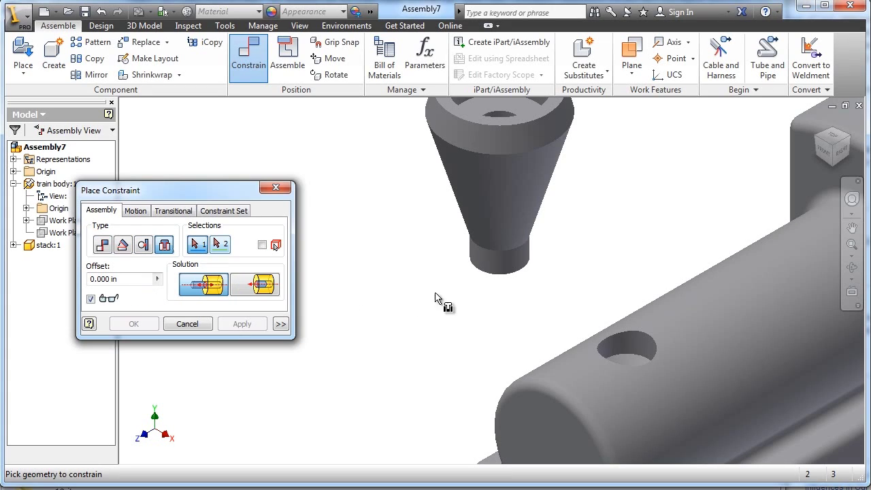
left_click(524, 275)
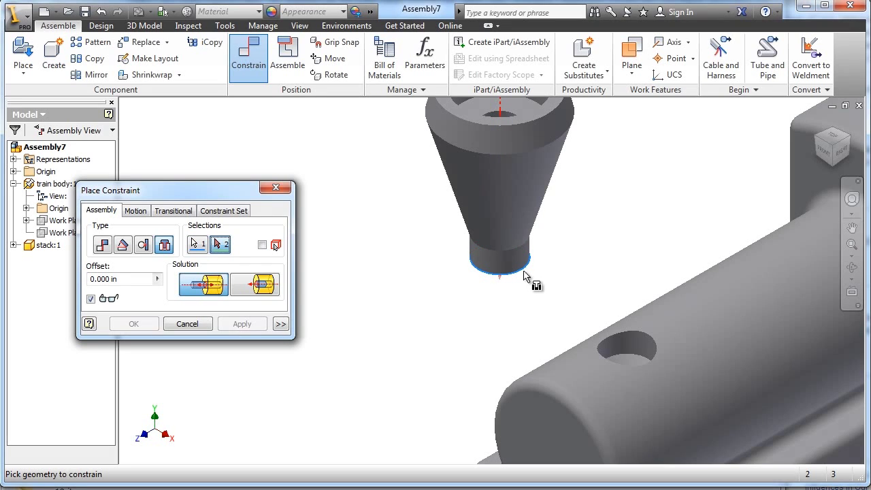
left_click(637, 359)
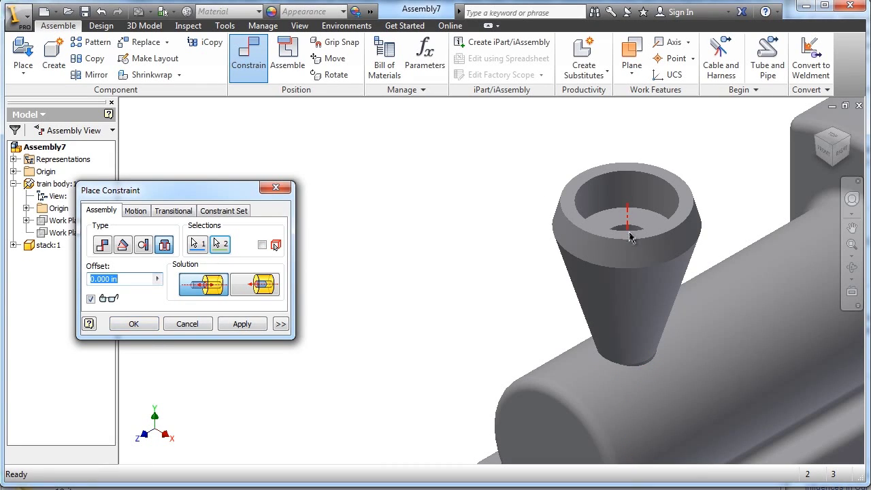
left_click(134, 324)
Place one cow catcher.ipt component in front of the train body
scroll(347, 300, "up", 3)
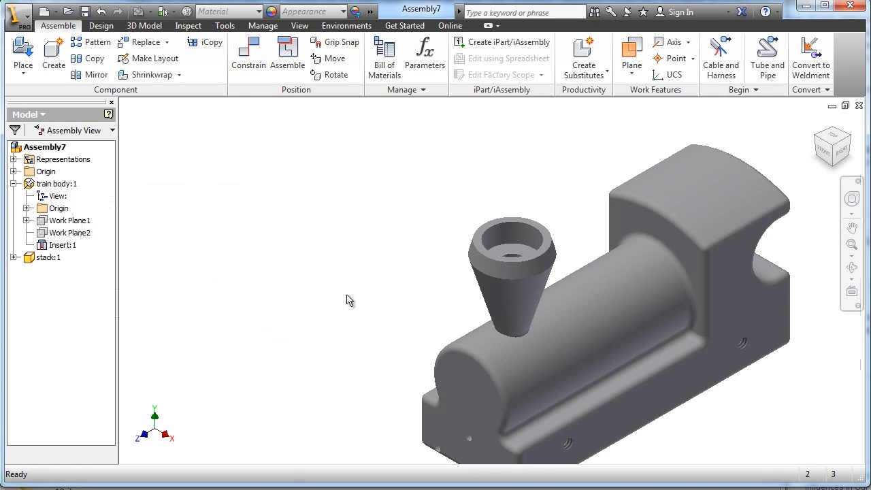
middle_click_drag(361, 250, 356, 183)
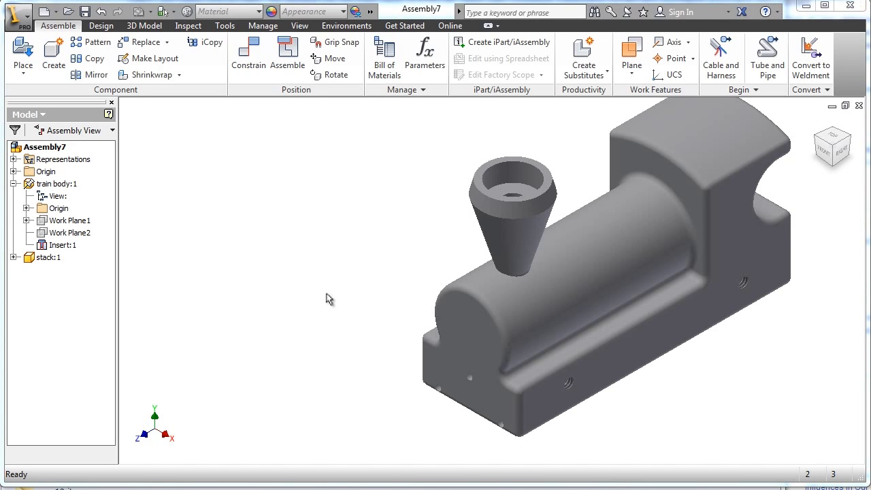
left_click(23, 53)
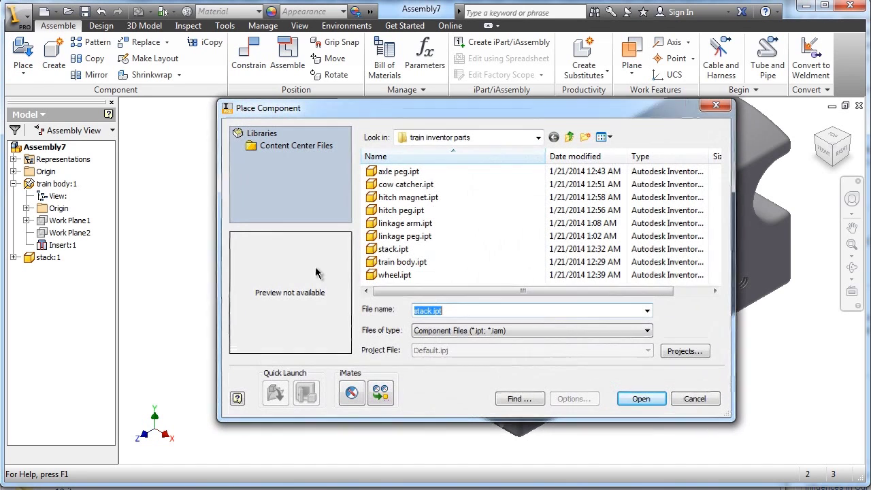
left_click(406, 185)
left_click(640, 398)
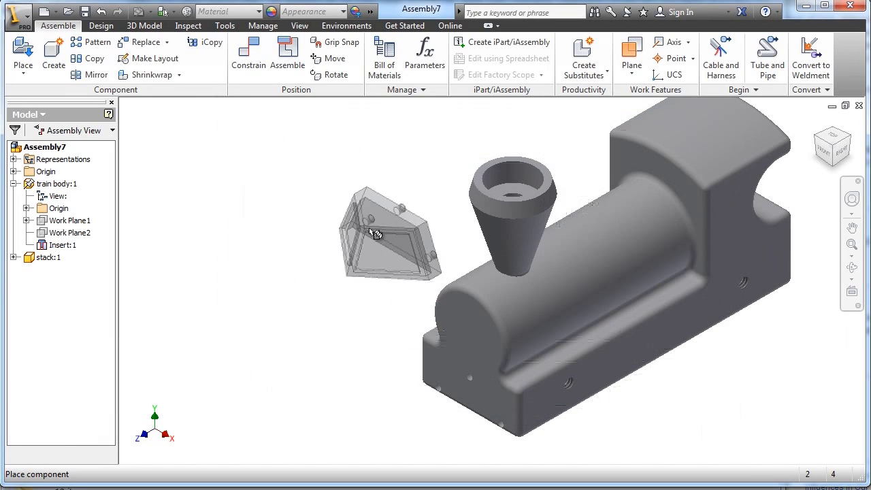
left_click(329, 279)
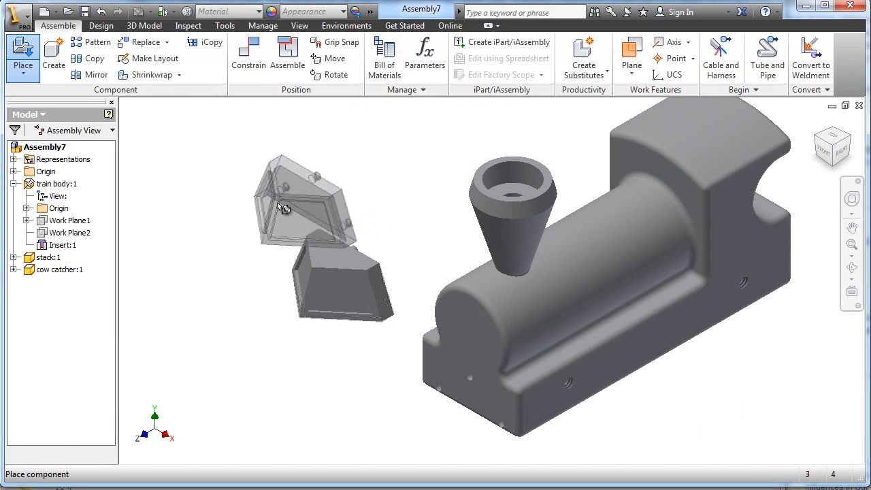
right_click(234, 184)
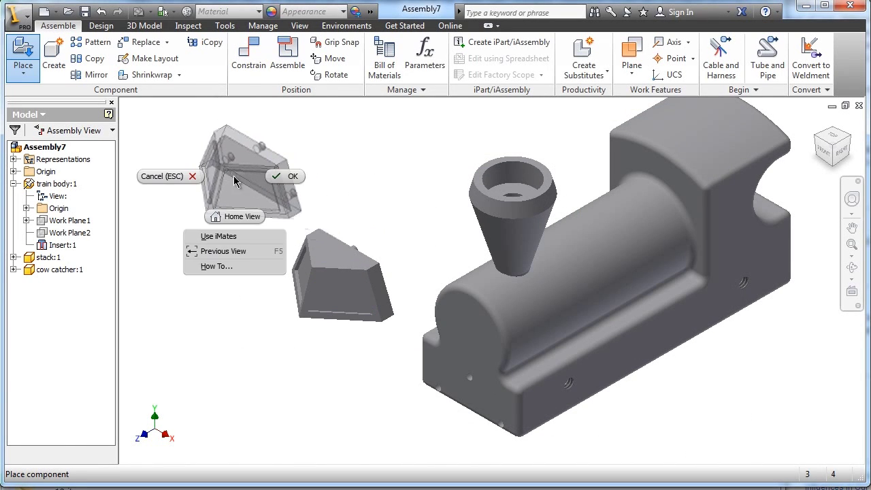
left_click(285, 177)
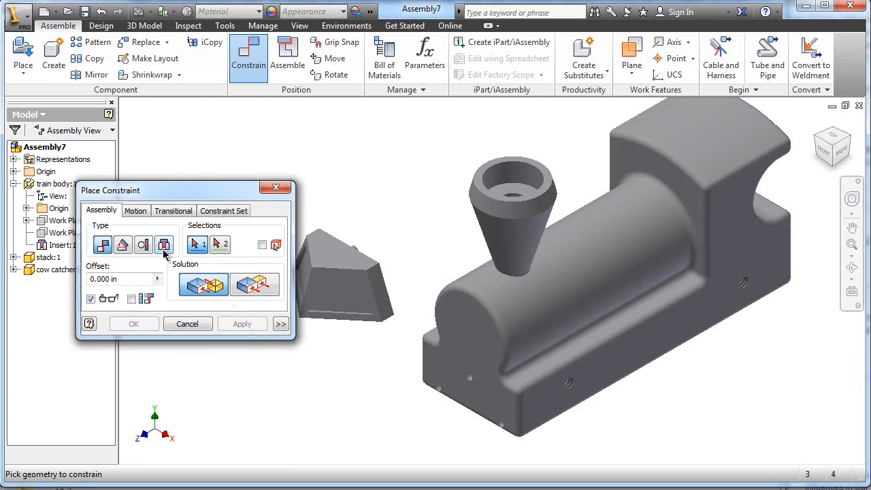
Set up an Insert constraint with the base edge of one of the cow catcher's rear pegs as the first selection
left_click(165, 245)
left_click(851, 268)
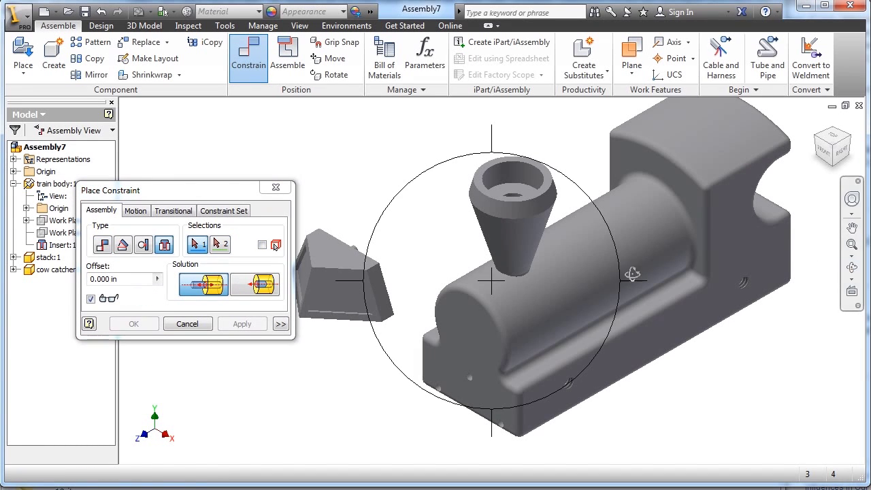
left_click_drag(632, 274, 395, 148)
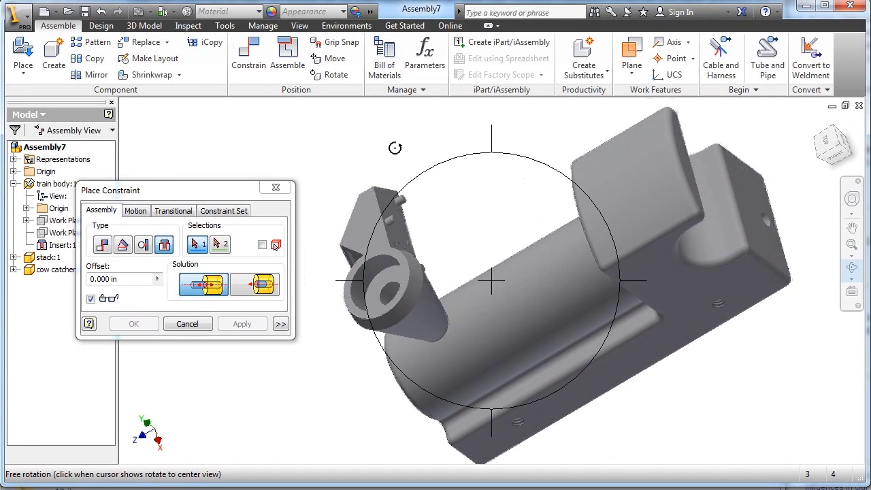
scroll(415, 228, "down", 6)
middle_click_drag(415, 227, 634, 252)
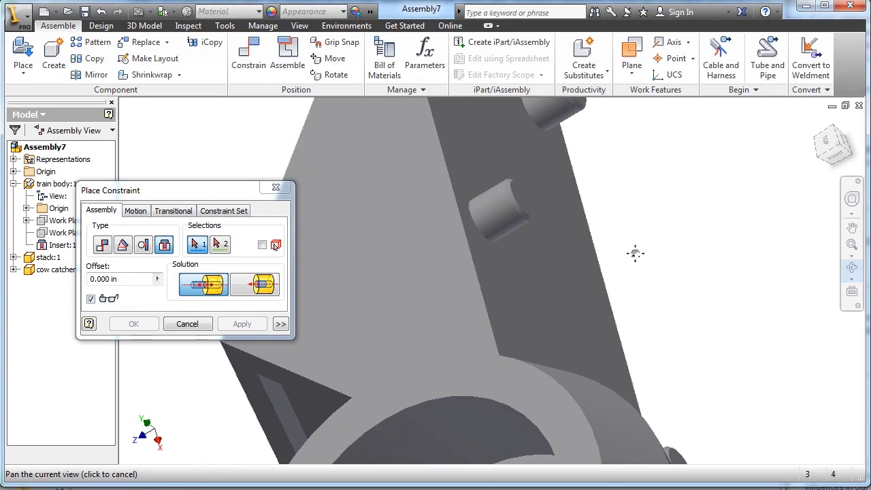
right_click(504, 228)
left_click(548, 227)
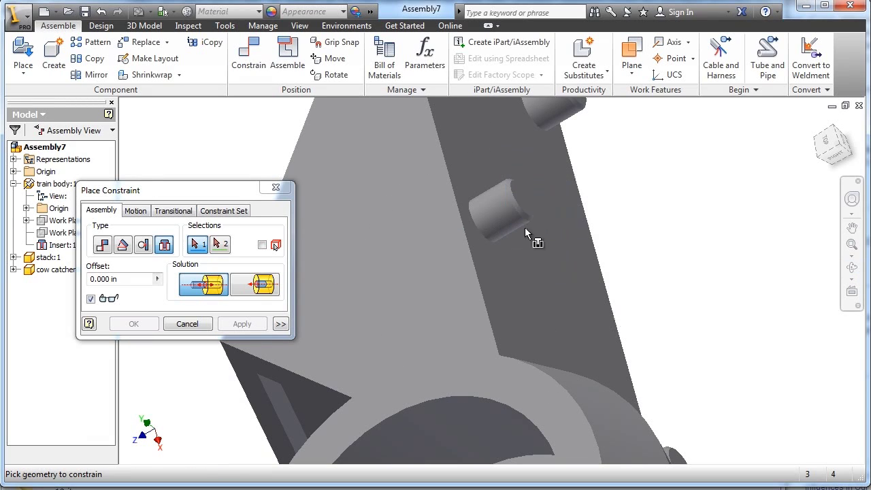
left_click(485, 237)
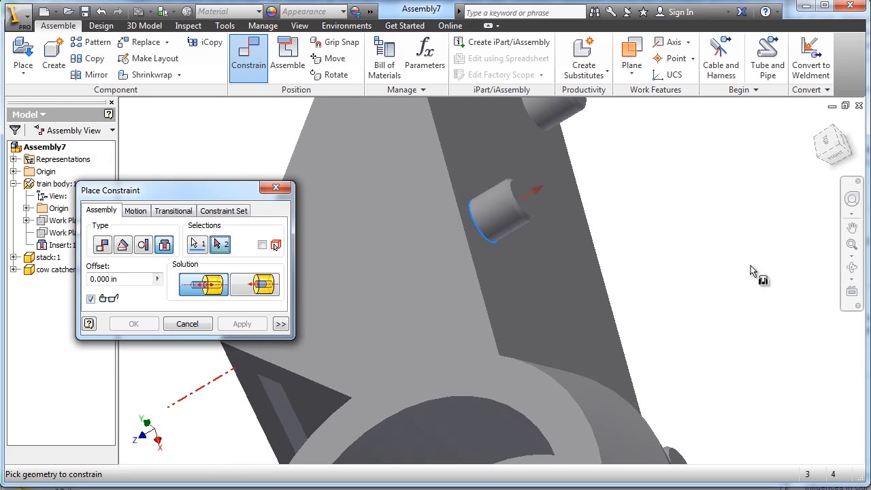
Complete the opposed Insert constraint at 0.000 in offset by matching the cow catcher's peg to a small hole in the train body's front face
left_click(852, 269)
left_click_drag(447, 310, 531, 218)
middle_click_drag(680, 290, 348, 59)
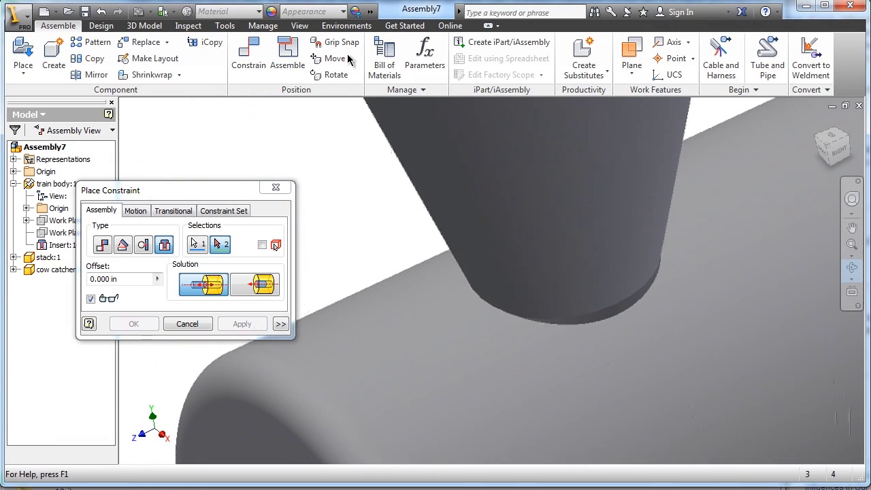
middle_click_drag(502, 433, 755, 132)
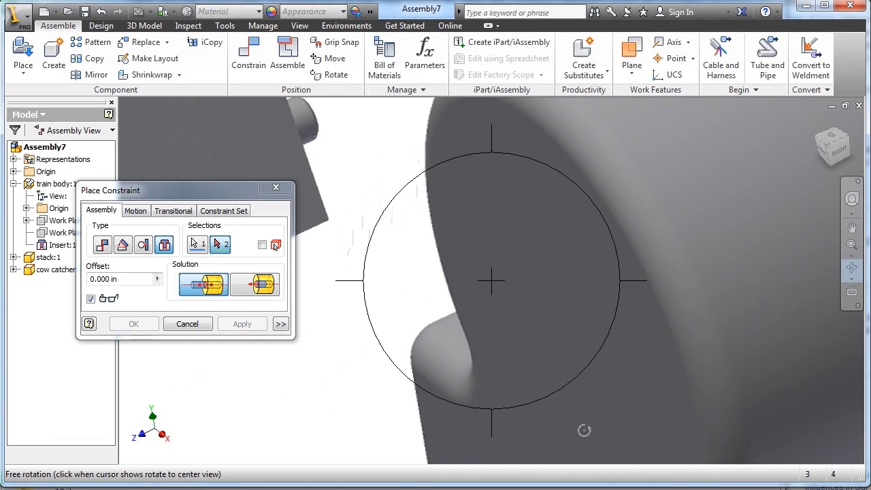
middle_click_drag(584, 430, 515, 248)
right_click(521, 326)
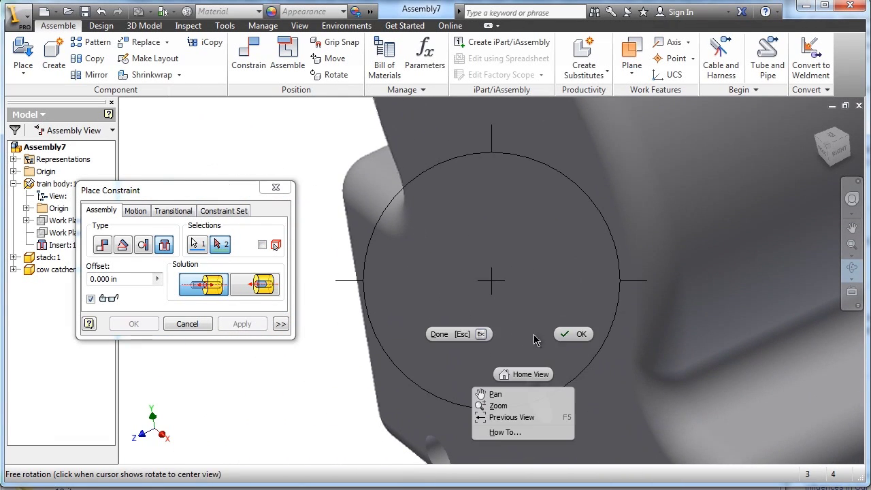
left_click(574, 332)
left_click(539, 388)
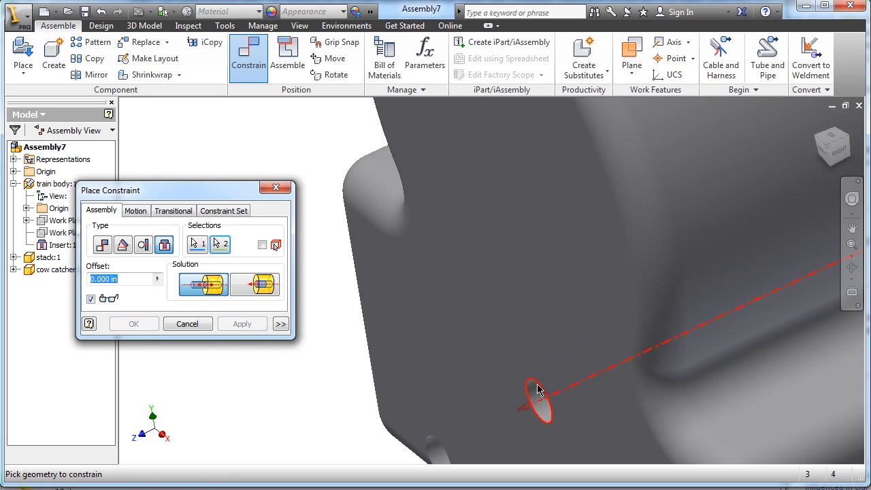
middle_click_drag(656, 368, 660, 63)
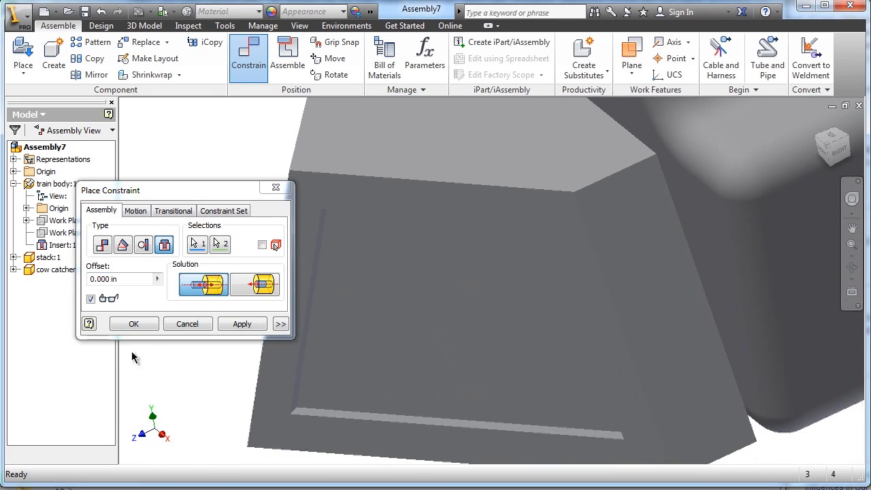
left_click(138, 326)
Swing the cow catcher around its constrained peg and pick its free peg's base edge as the first selection of a new Insert constraint
scroll(653, 324, "down", 3)
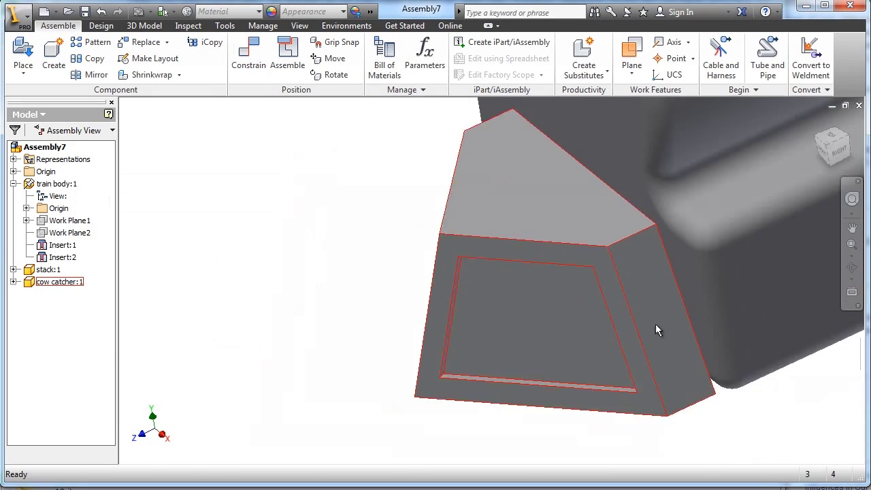
left_click_drag(654, 352, 710, 415)
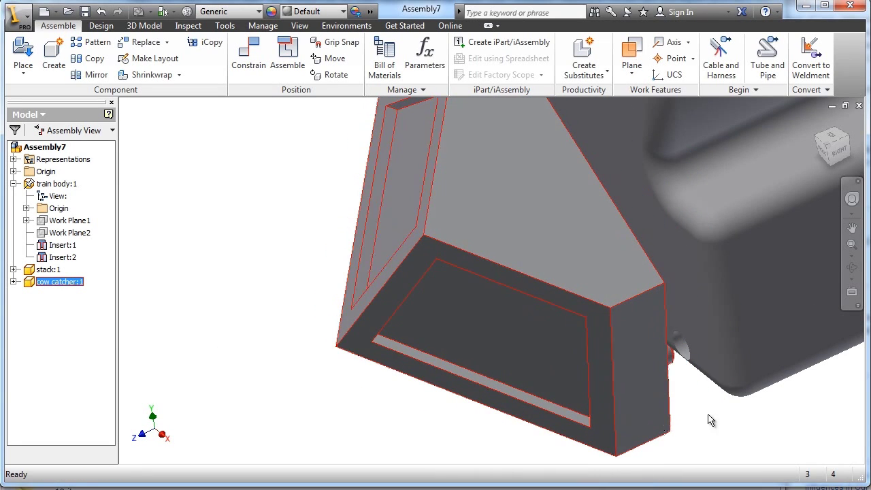
left_click(852, 267)
left_click_drag(580, 322, 460, 272)
right_click(508, 296)
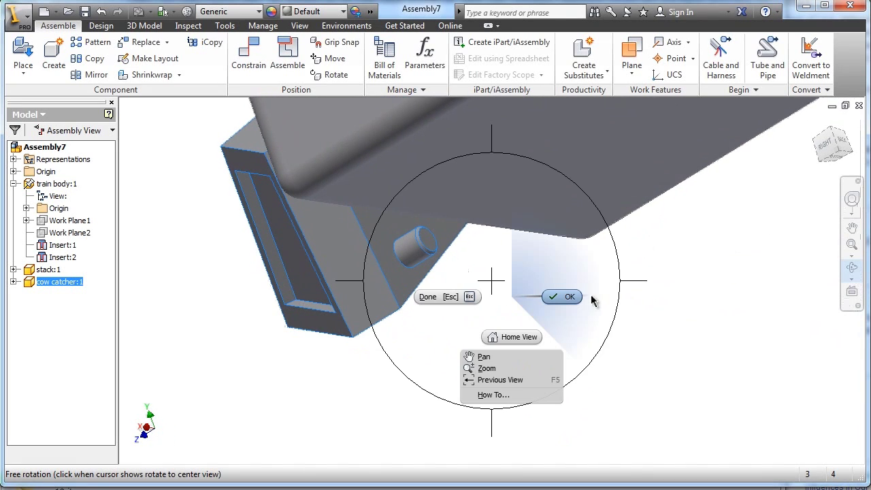
left_click(565, 297)
left_click(249, 54)
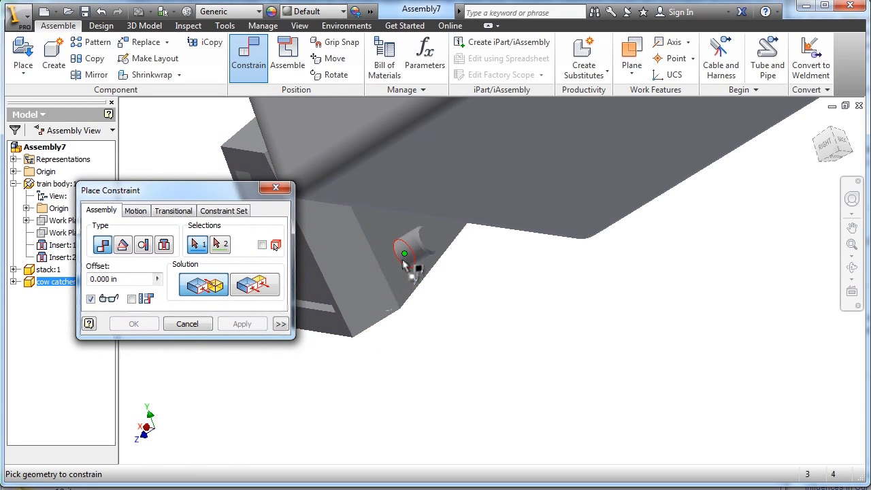
left_click(164, 246)
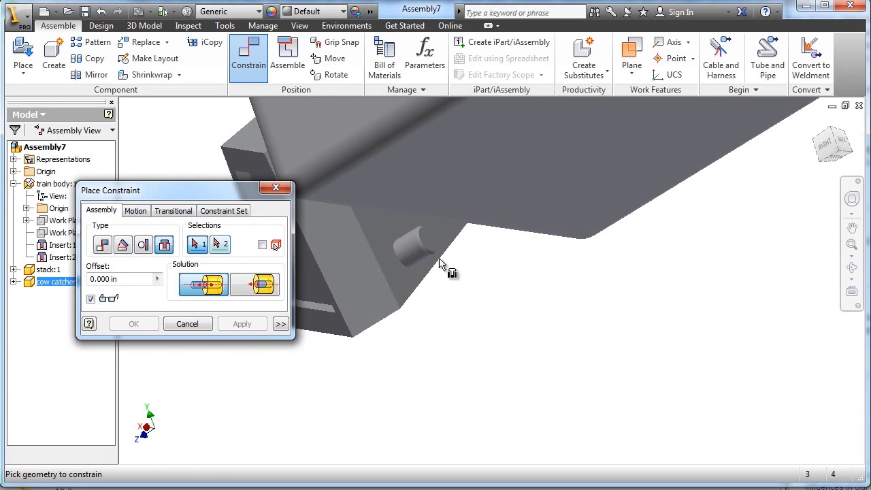
left_click(405, 266)
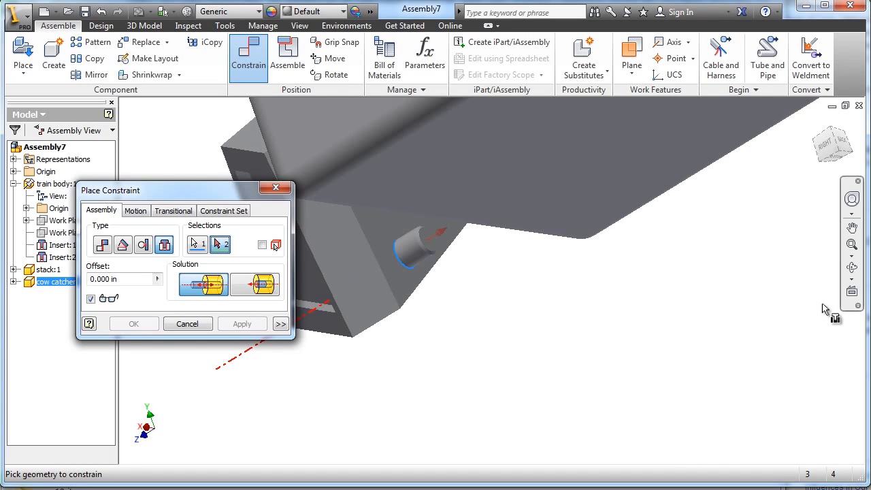
Pick the remaining front hole's edge on the train body as the second selection and apply the opposed Insert constraint with 0.000 in offset
left_click(852, 267)
left_click_drag(501, 272, 599, 259)
right_click(599, 262)
left_click(636, 260)
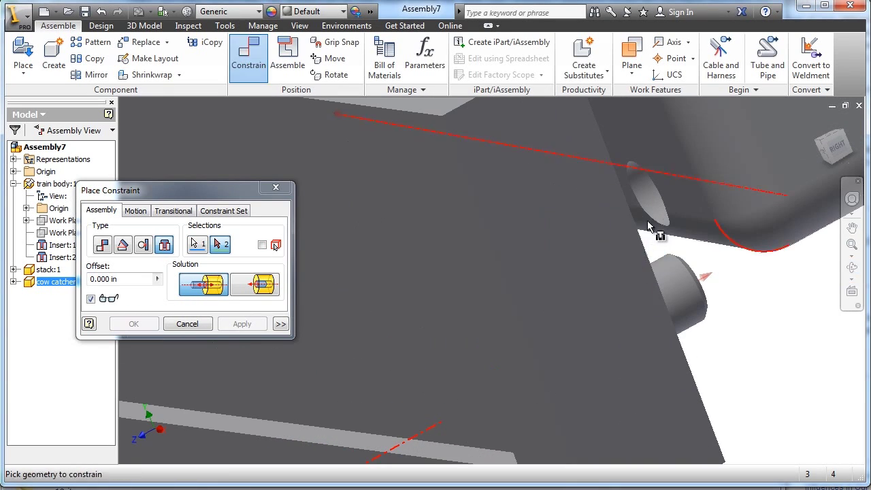
left_click(658, 196)
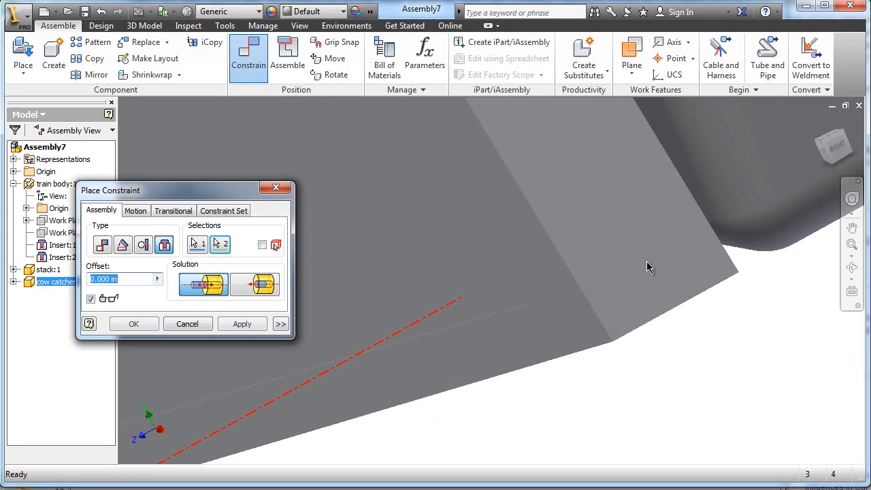
left_click(253, 325)
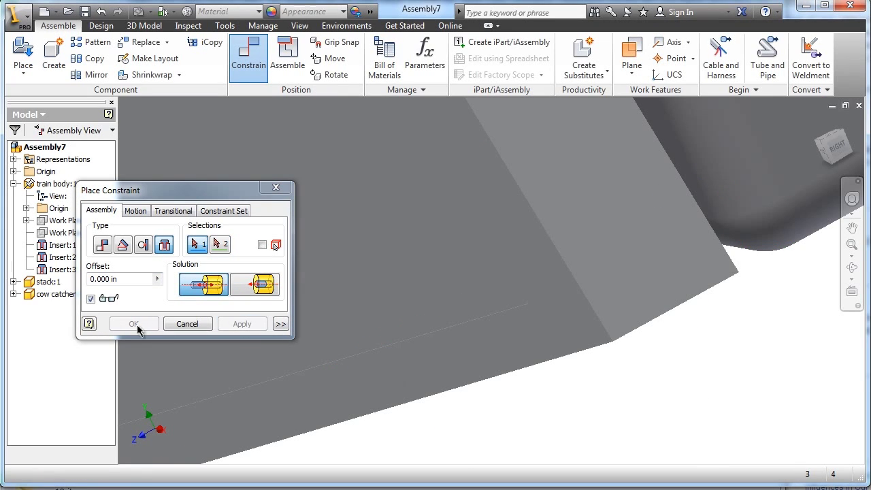
left_click(277, 192)
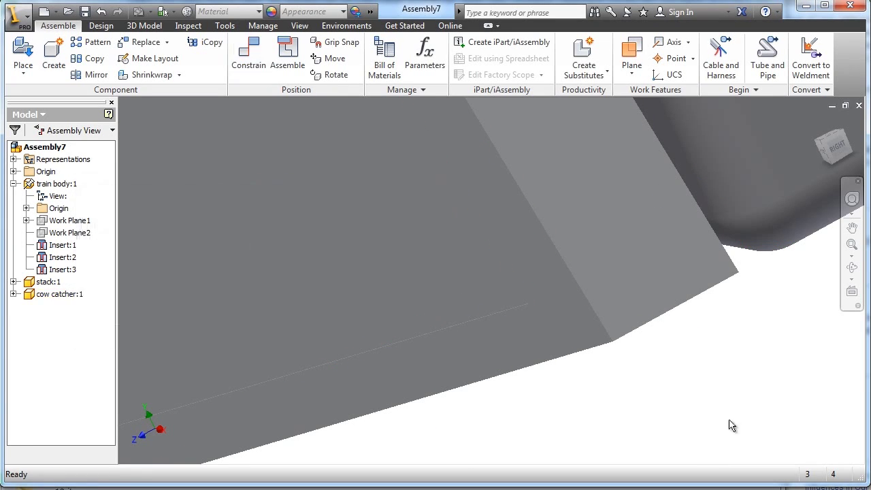
Return to the home view and test the cow catcher and stack for remaining freedom of movement
scroll(729, 422, "up", 3)
left_click(814, 124)
left_click(816, 122)
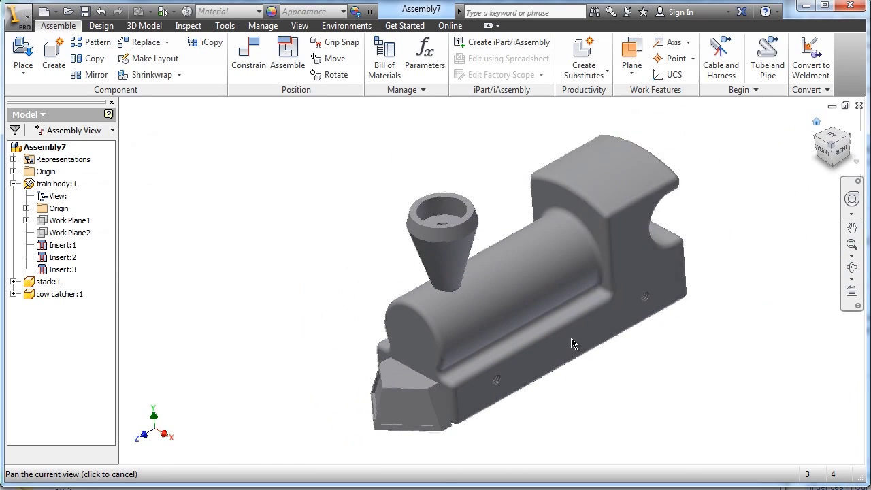
left_click(439, 392)
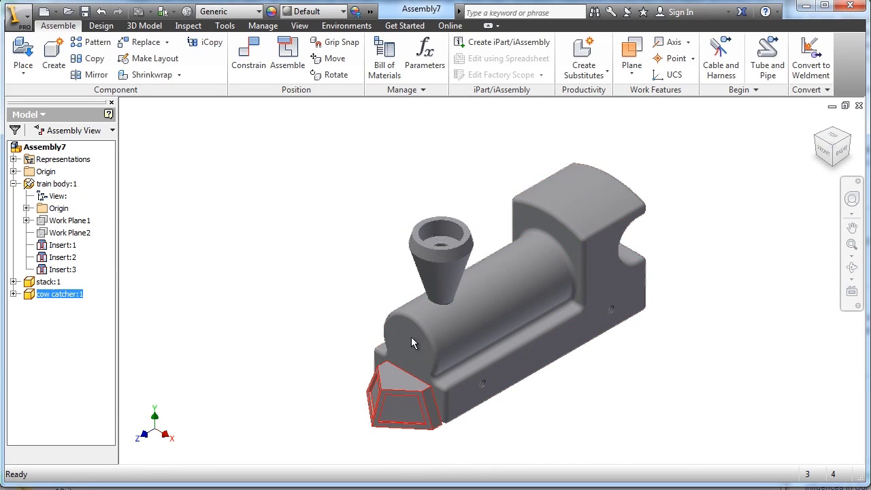
left_click(431, 267)
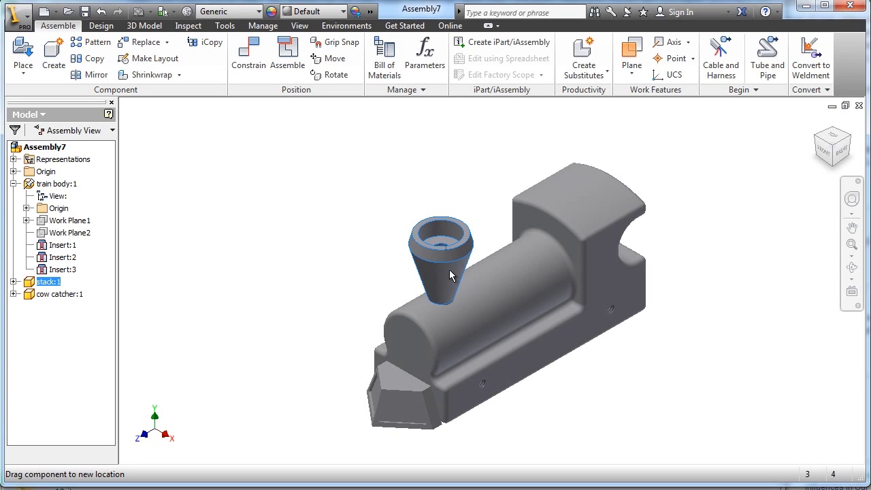
left_click_drag(418, 403, 435, 399)
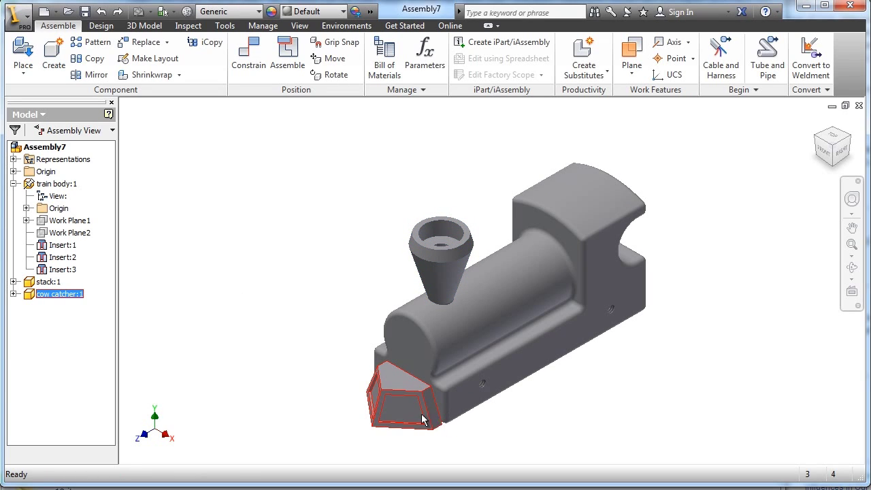
left_click(727, 430)
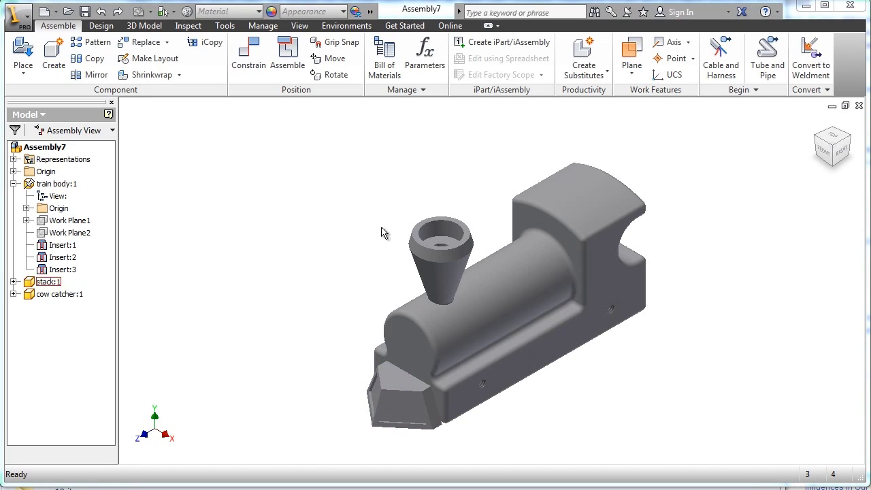
Place four wheel.ipt components around the train body, two on each side
left_click(22, 53)
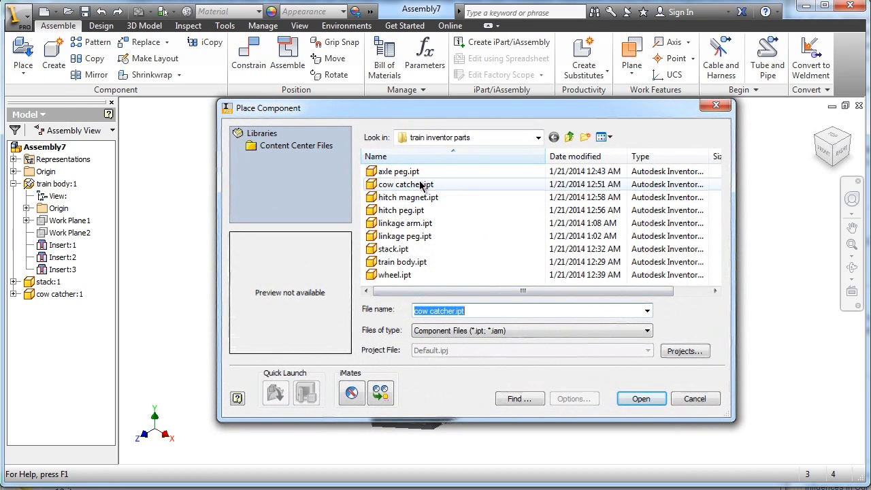
left_click(399, 278)
left_click(647, 399)
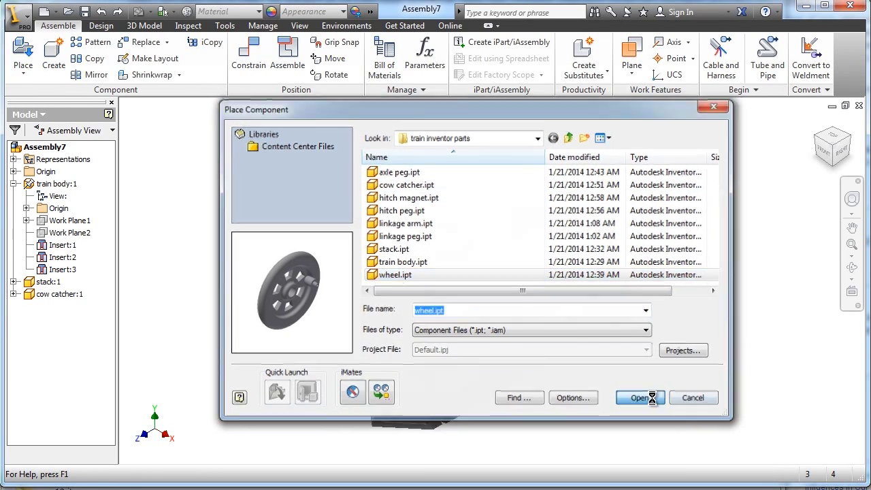
left_click(642, 408)
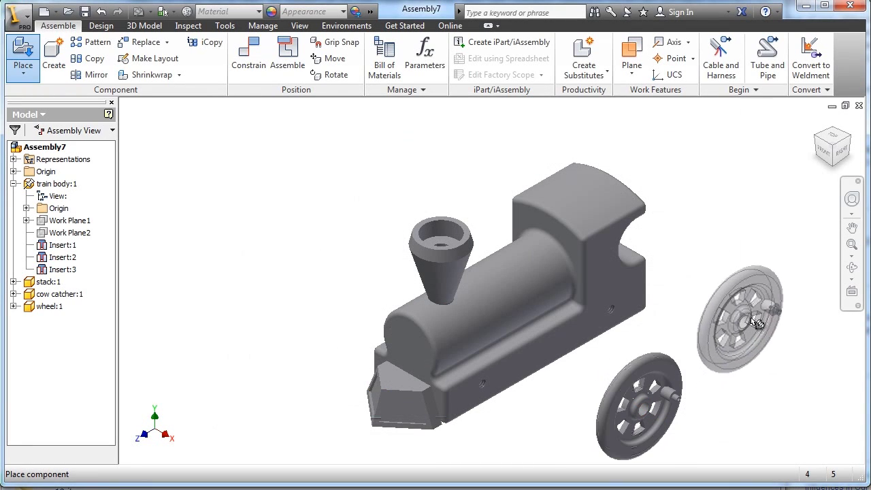
left_click(756, 315)
left_click(272, 232)
left_click(418, 180)
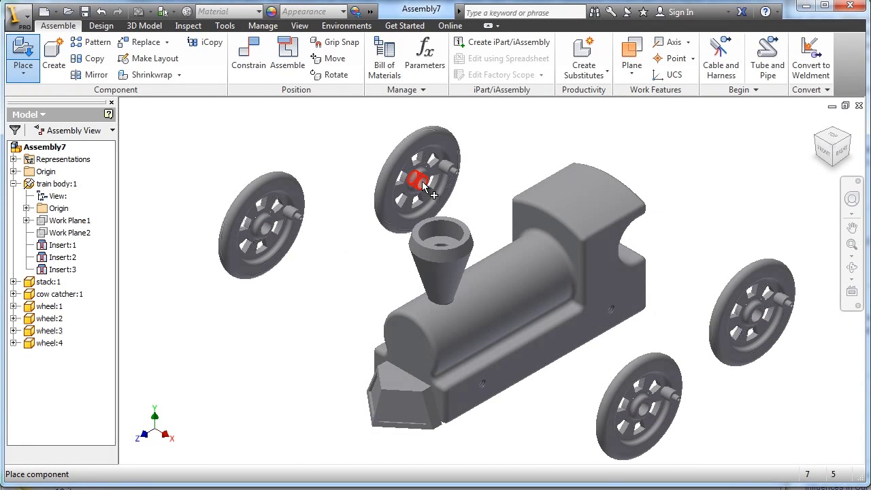
right_click(720, 145)
left_click(769, 146)
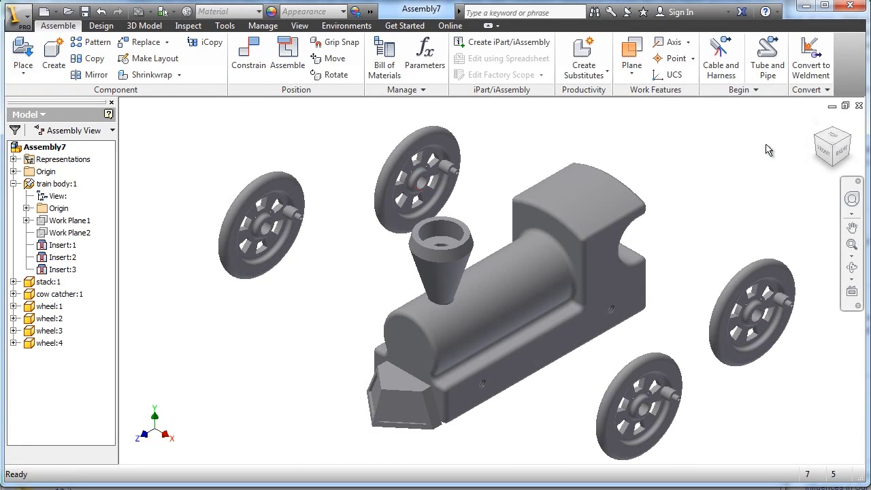
Set up an Insert constraint with the outer edge of the train body's front axle hole as the first selection
scroll(690, 402, "down", 5)
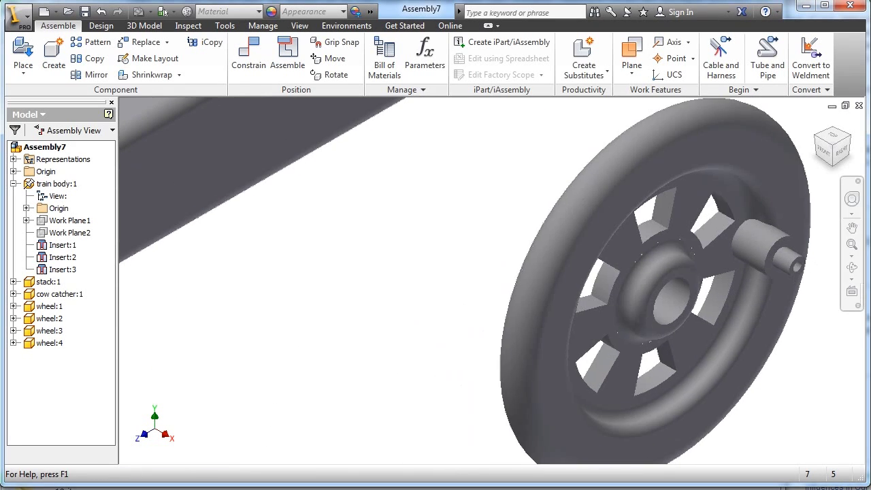
left_click(248, 54)
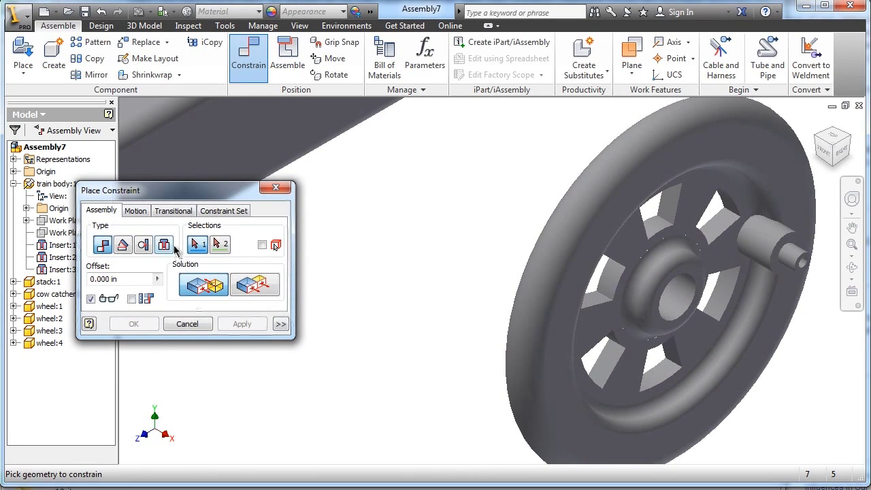
left_click(164, 245)
middle_click_drag(424, 356, 739, 353)
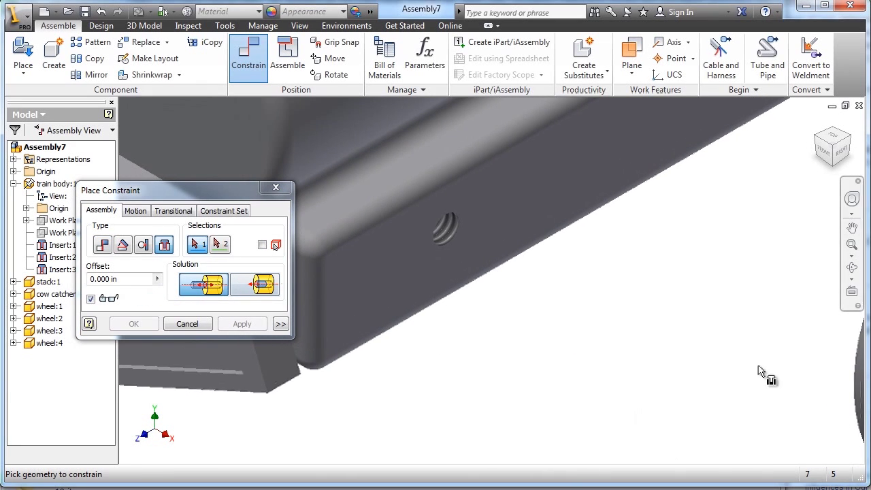
left_click(457, 222)
Pick the inner-face edge of the nearest wheel's center hole as the second selection and apply the opposed Insert constraint with 0.000 in offset
left_click(852, 268)
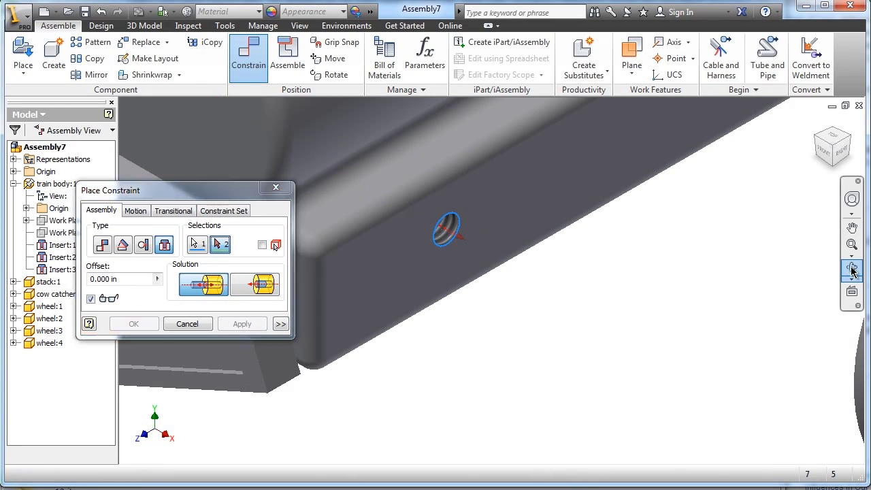
left_click_drag(511, 300, 630, 344)
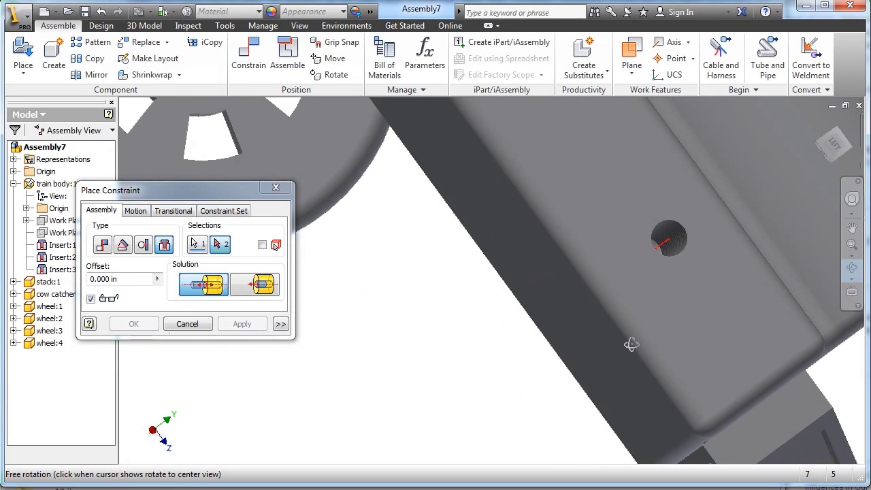
left_click_drag(505, 297, 456, 266)
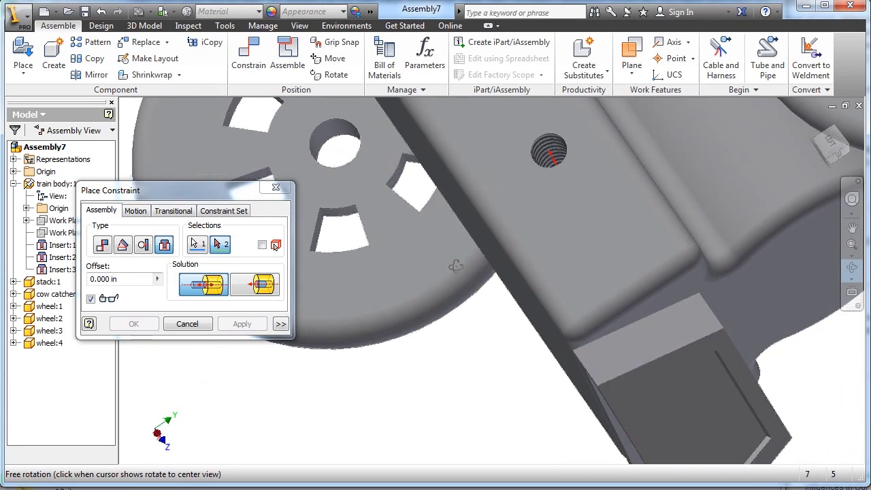
scroll(662, 298, "up", 3)
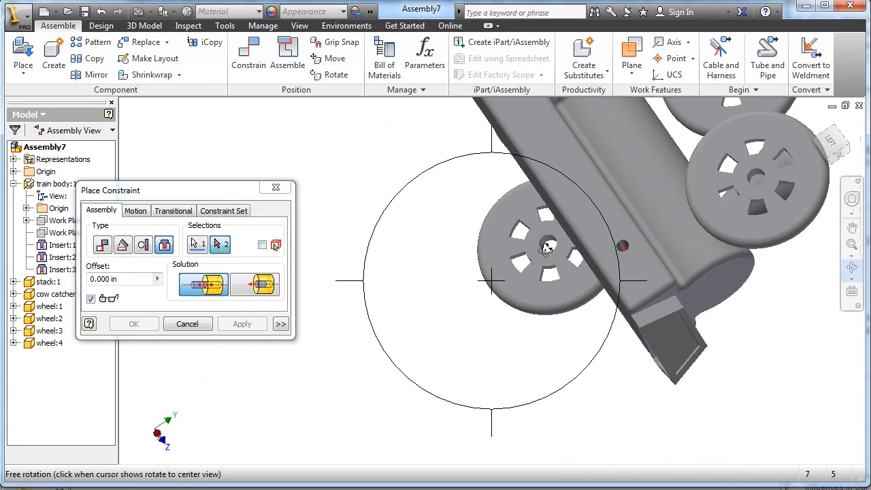
scroll(546, 245, "down", 5)
right_click(545, 249)
left_click(587, 253)
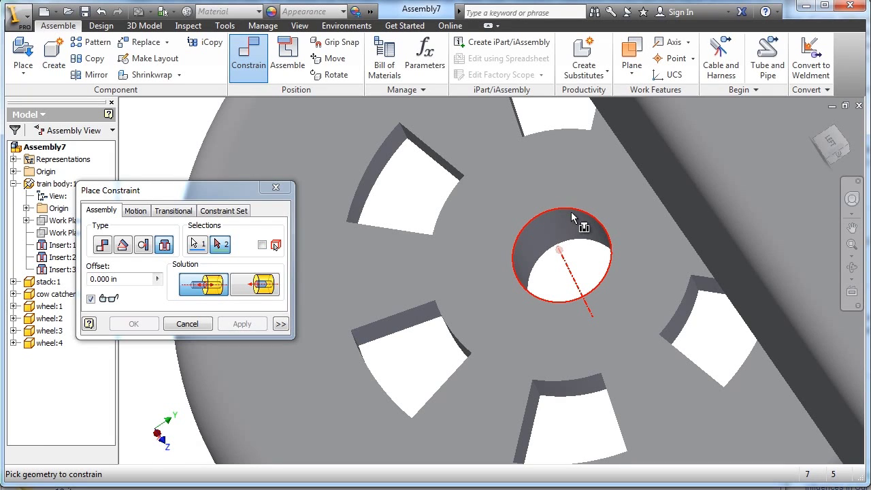
left_click(573, 216)
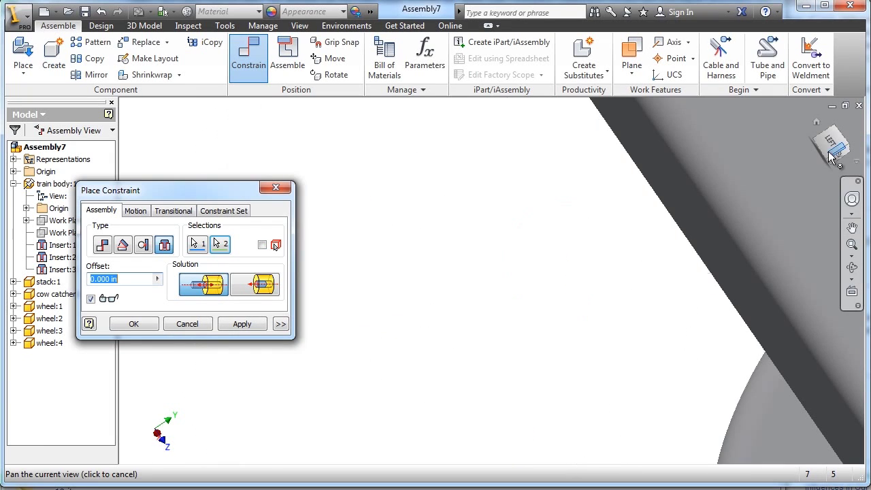
left_click(814, 126)
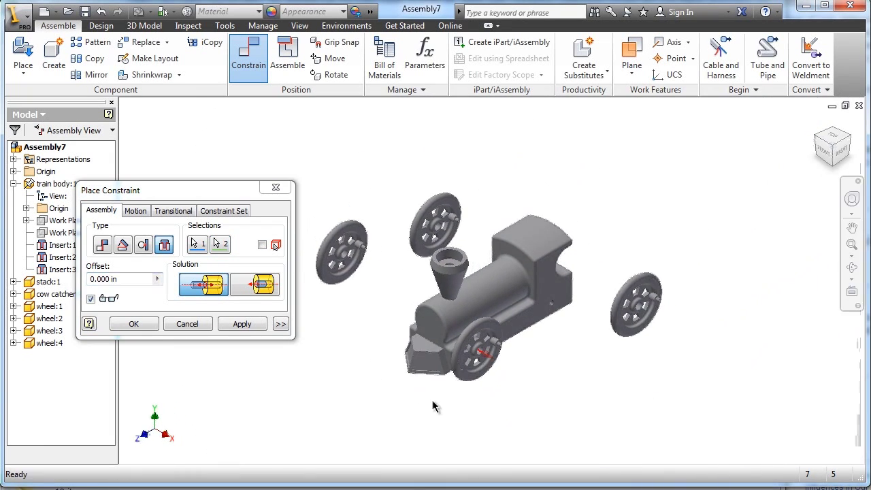
left_click(238, 324)
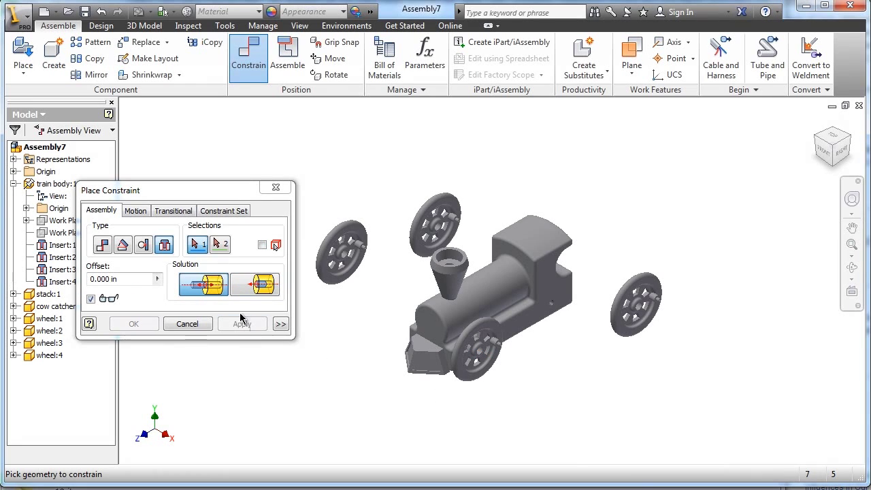
Insert-constrain the second right-side wheel's inner hole edge to the train body's rear axle hole, opposed with 0.000 in offset
scroll(633, 333, "down", 6)
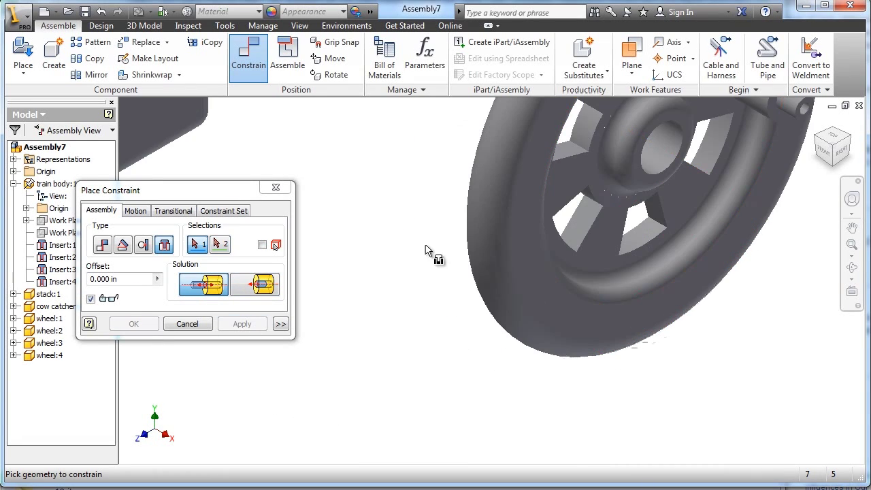
middle_click_drag(380, 234, 869, 386)
left_click(543, 265)
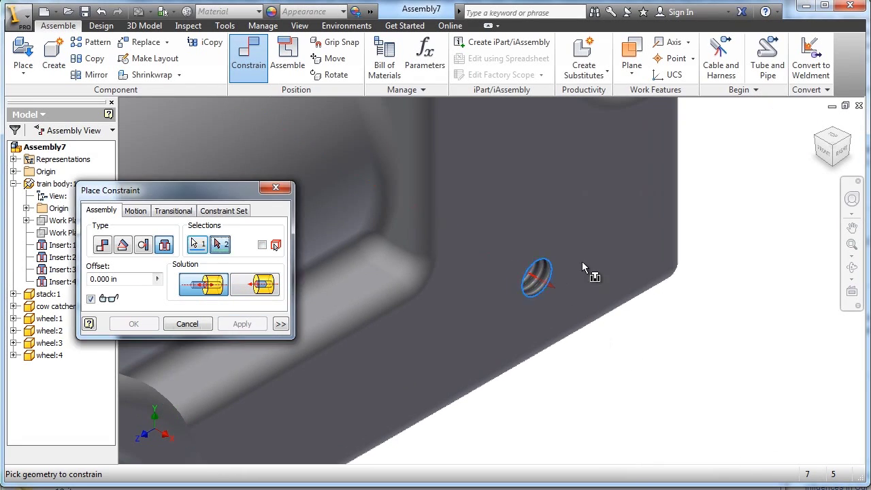
left_click(818, 138)
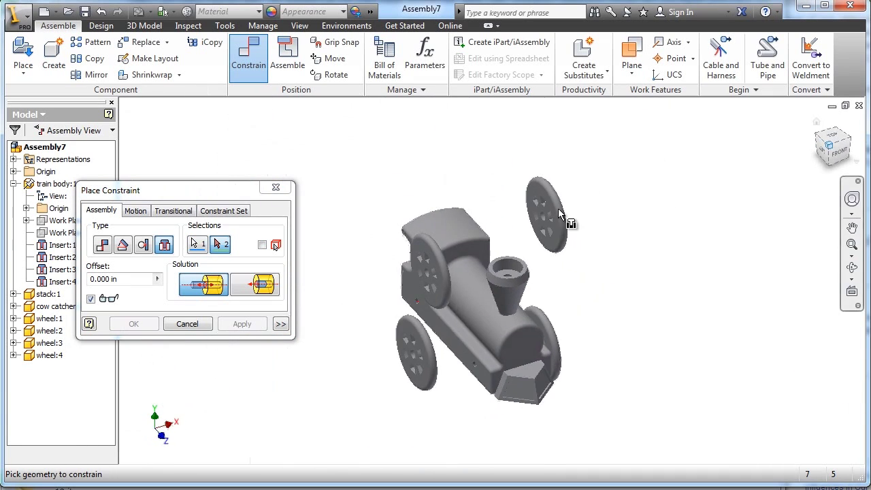
scroll(484, 220, "down", 6)
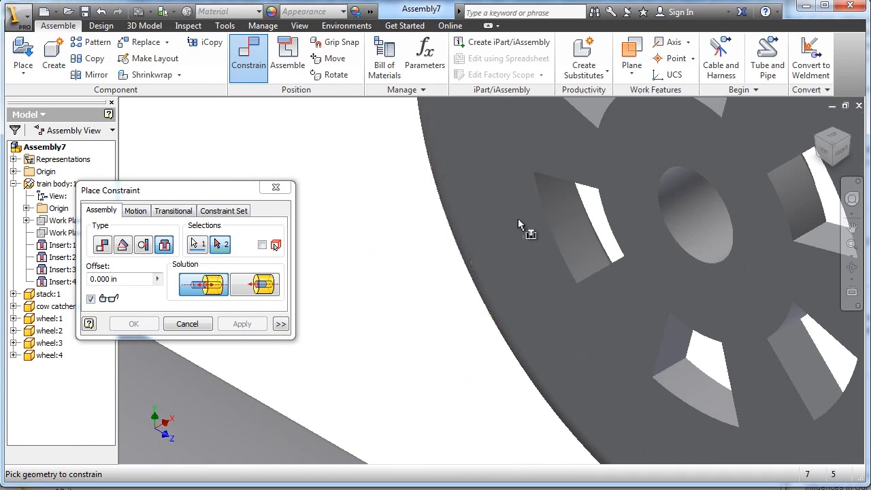
left_click(710, 184)
key("F5")
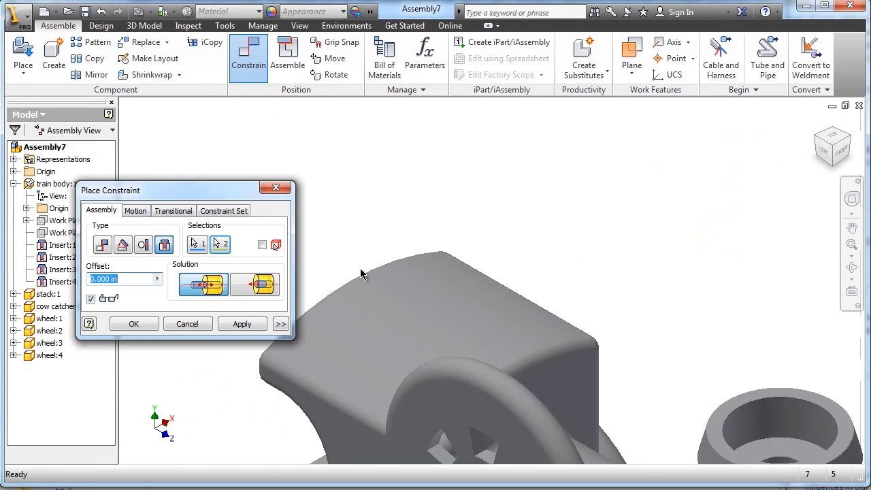
key("F5")
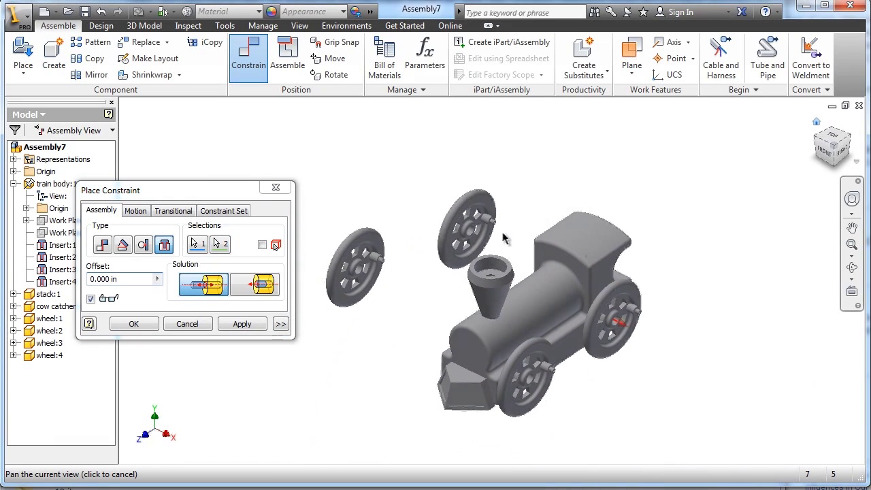
left_click(242, 324)
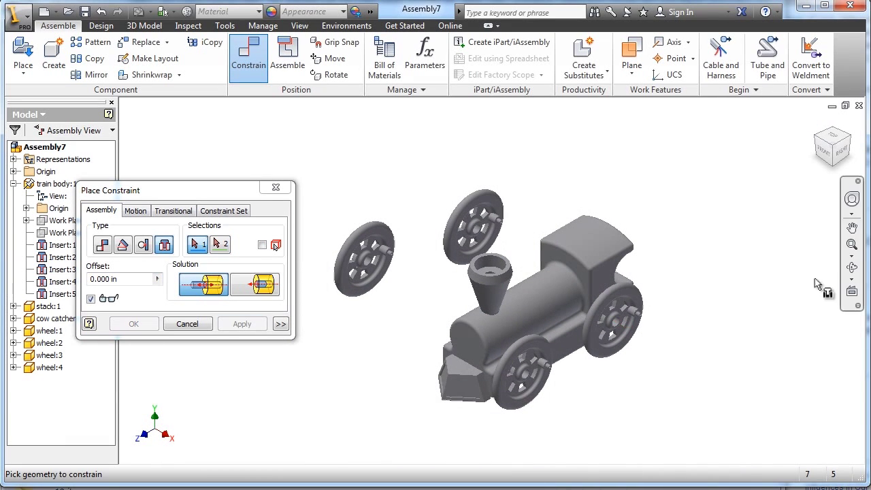
Insert-constrain a left-side wheel's inner hole edge to the train body's left front axle hole, opposed with 0.000 in offset
left_click(852, 267)
left_click_drag(474, 329, 568, 334)
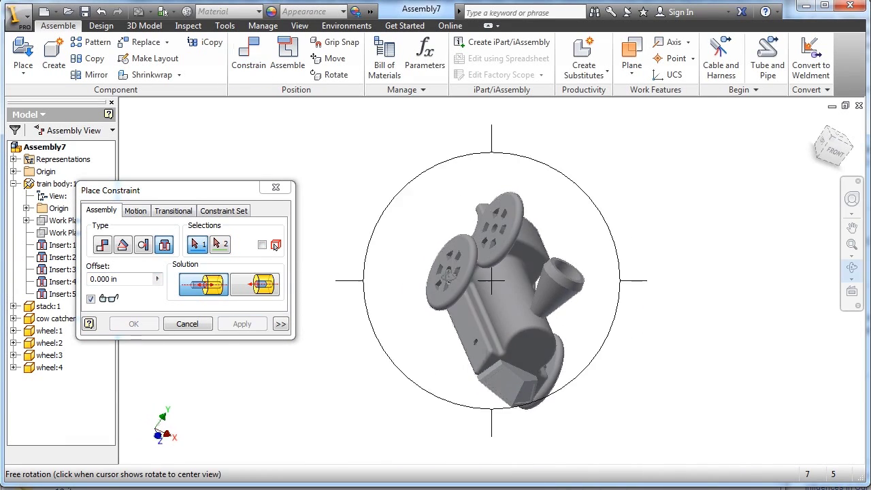
scroll(455, 271, "down", 4)
right_click(448, 276)
left_click(469, 278)
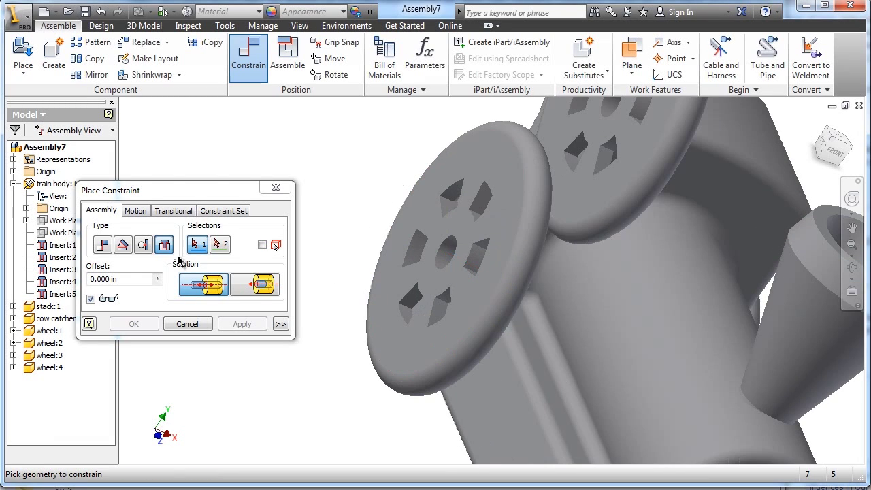
left_click(457, 252)
scroll(653, 326, "down", 5)
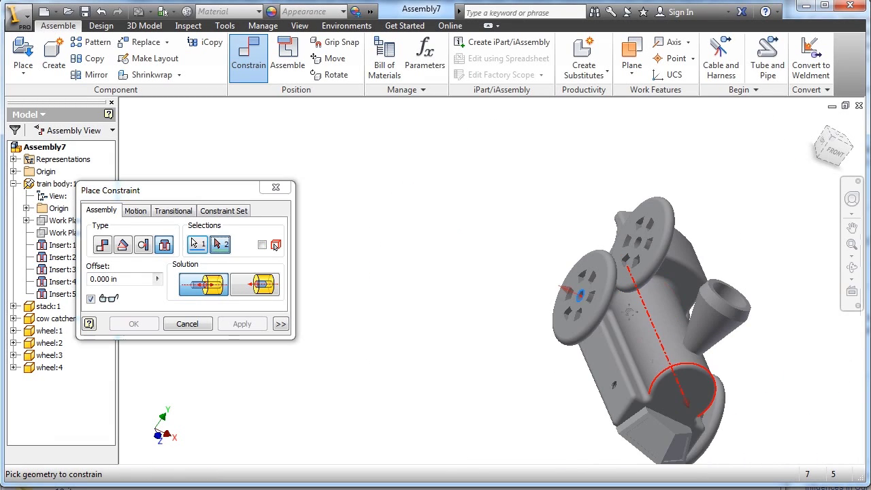
scroll(574, 297, "up", 6)
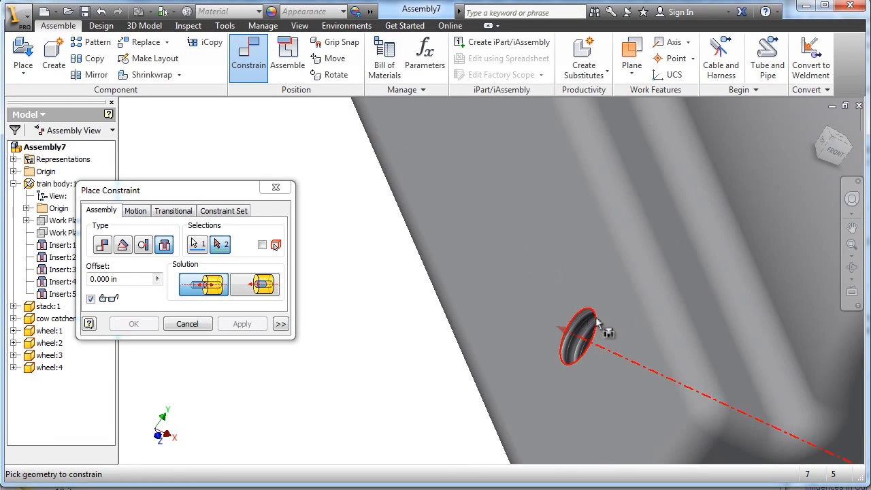
left_click(596, 323)
scroll(596, 323, "down", 3)
left_click(242, 323)
Insert-constrain the last wheel's inner hole edge to the train body's left rear axle hole with 0.000 in offset, and finish constraining
scroll(578, 284, "down", 4)
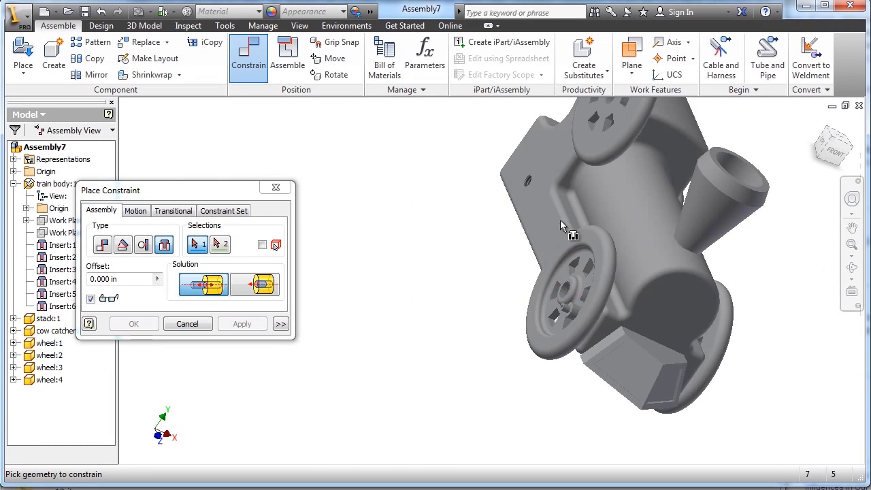
middle_click_drag(560, 220, 527, 314)
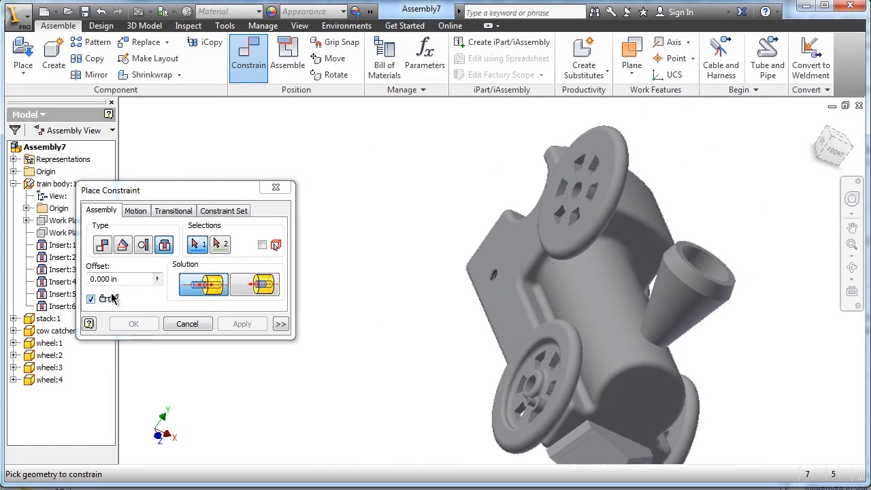
left_click(588, 190)
scroll(486, 273, "up", 5)
scroll(486, 272, "up", 2)
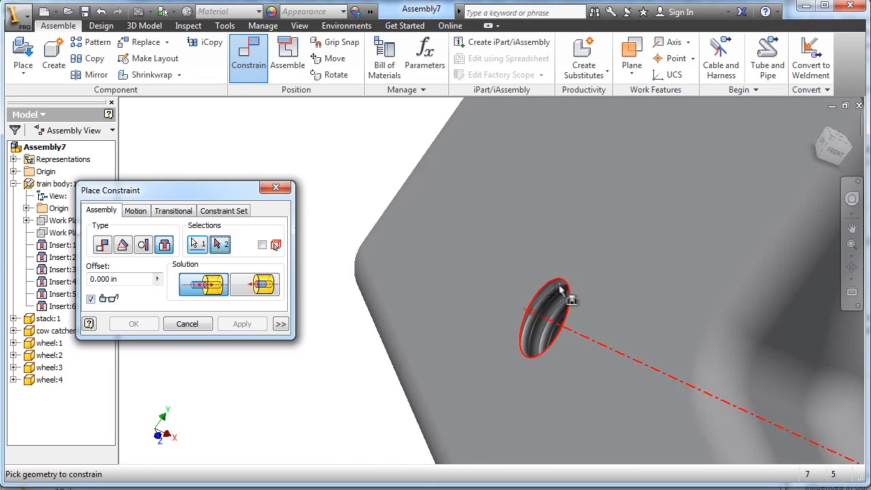
left_click(561, 289)
left_click(232, 326)
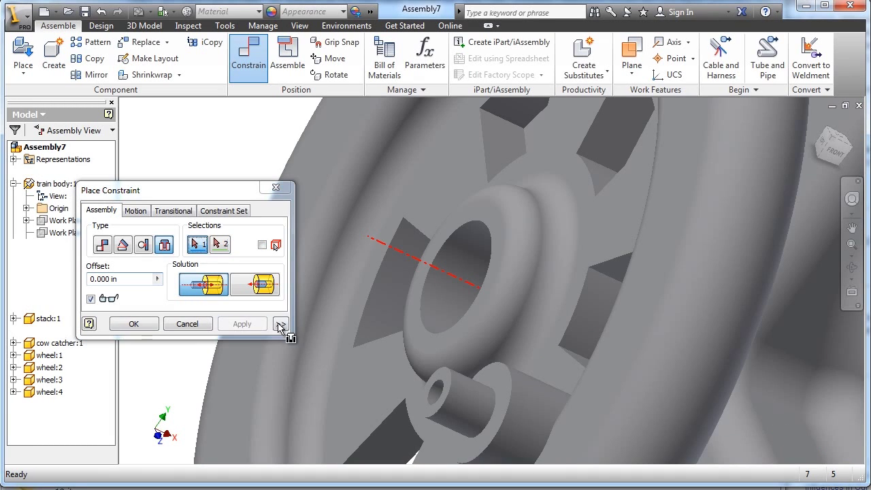
scroll(461, 329, "down", 7)
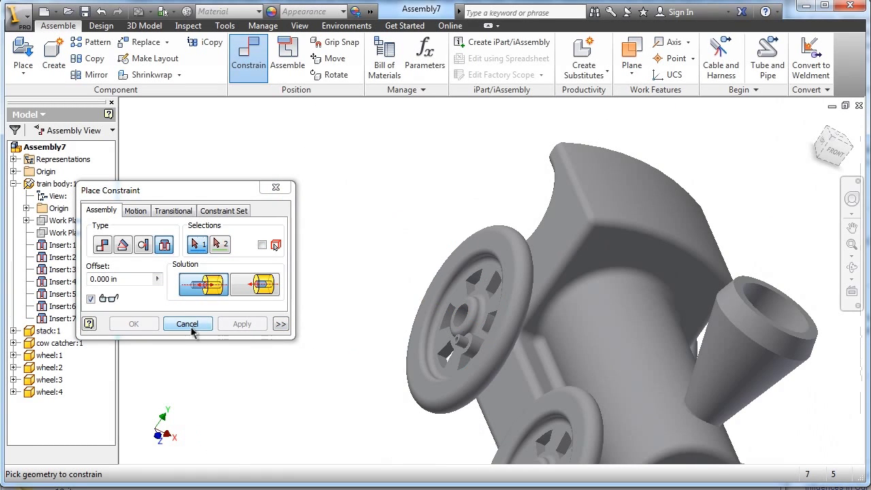
left_click(276, 187)
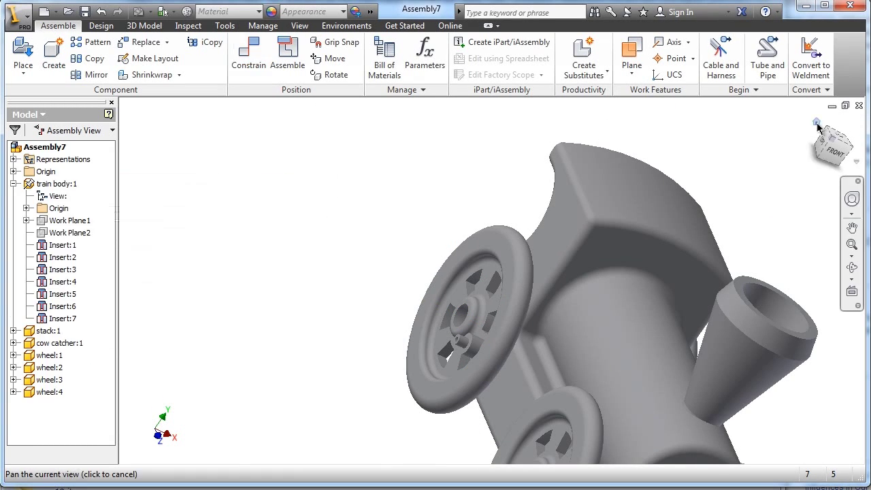
Return to the home view and test the right front wheel's freedom to rotate
left_click(817, 124)
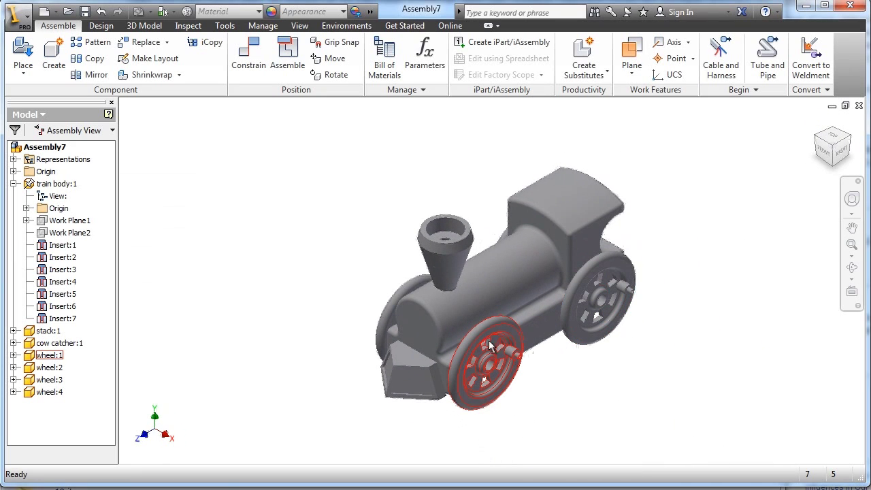
left_click_drag(489, 346, 511, 332)
left_click(612, 386)
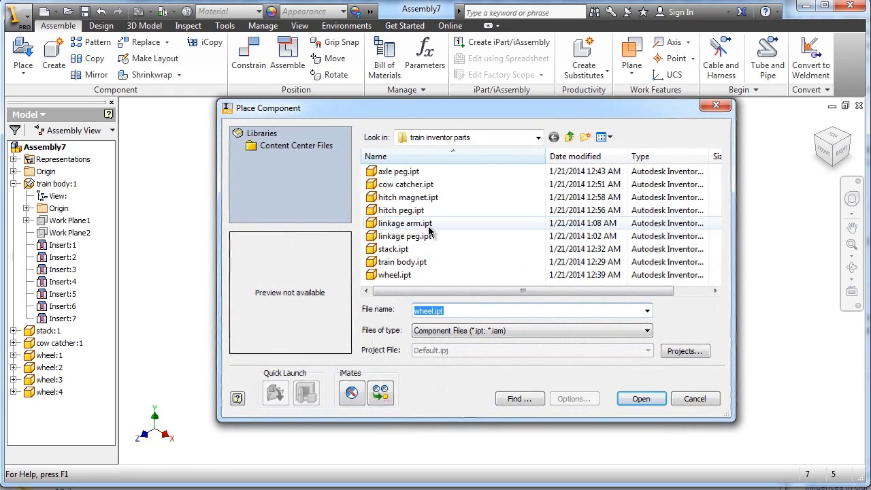
Place four axle peg.ipt components around the train, two on each side
left_click(399, 171)
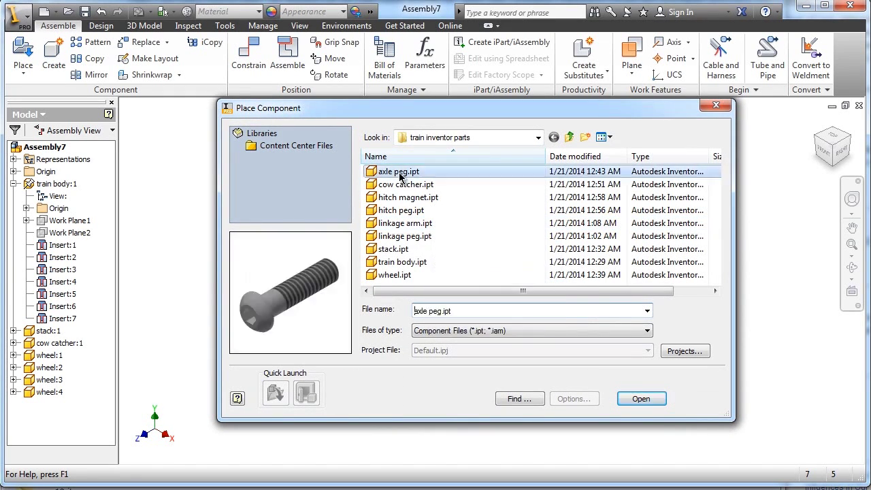
left_click(650, 405)
left_click(634, 407)
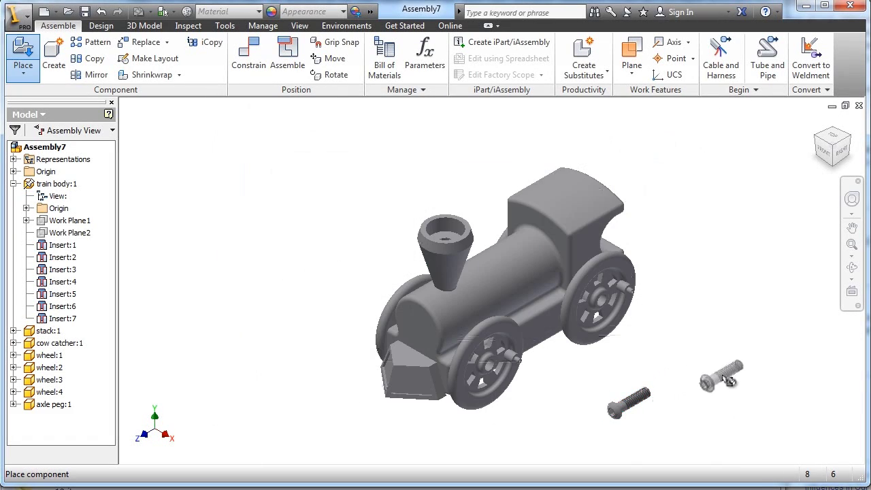
left_click(728, 379)
left_click(328, 252)
left_click(382, 201)
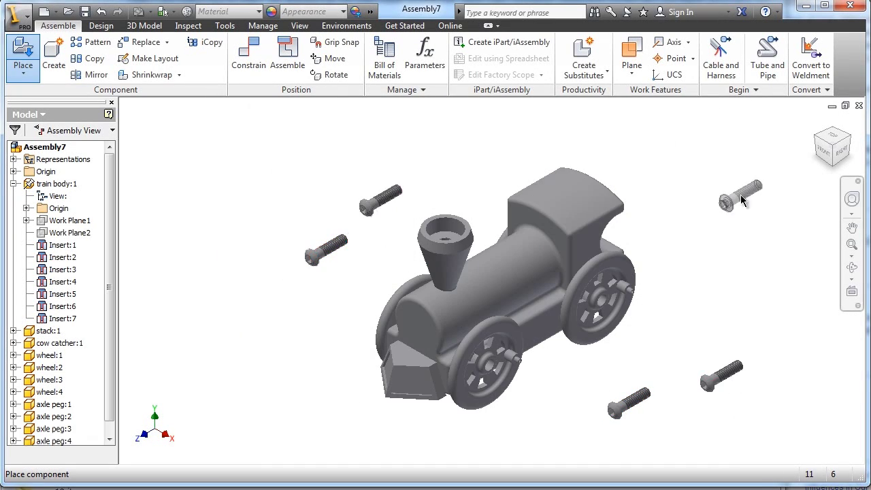
right_click(742, 199)
left_click(789, 195)
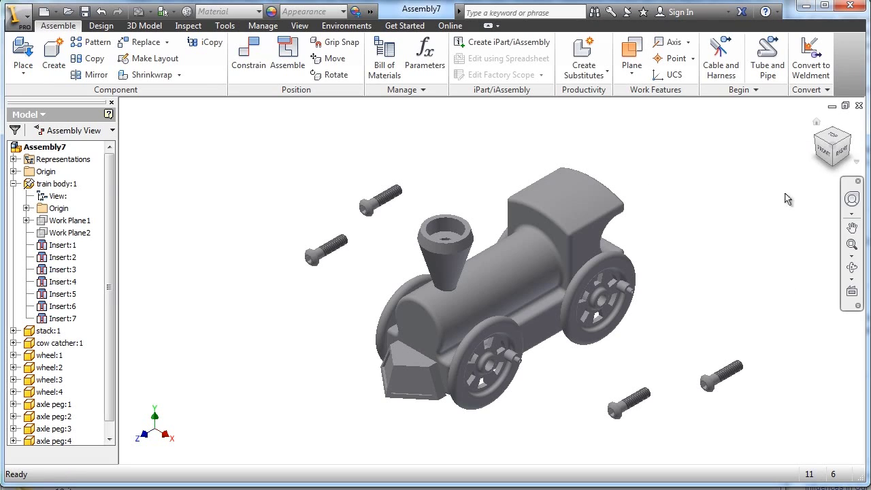
Insert-constrain an axle peg's under-head shank edge to the right front wheel's outer hub hole edge, opposed with 0.000 in offset
left_click(245, 59)
left_click(162, 244)
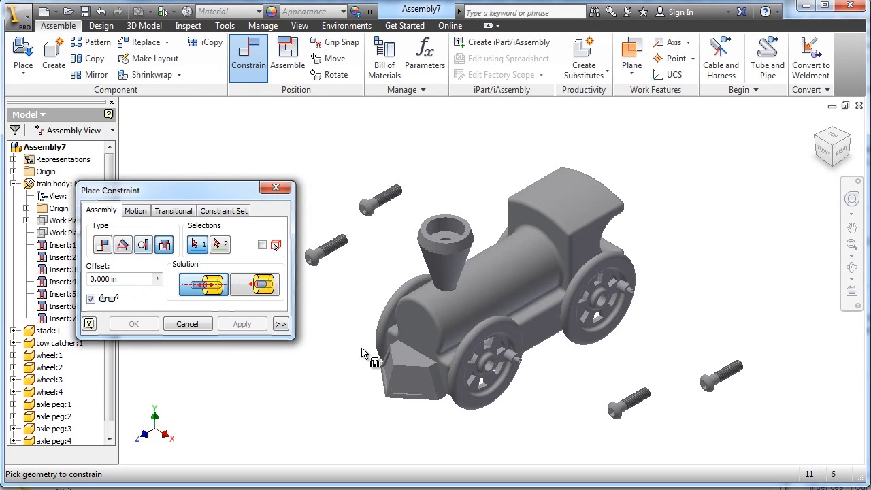
scroll(439, 442, "down", 4)
middle_click_drag(731, 379, 529, 436)
left_click(393, 234)
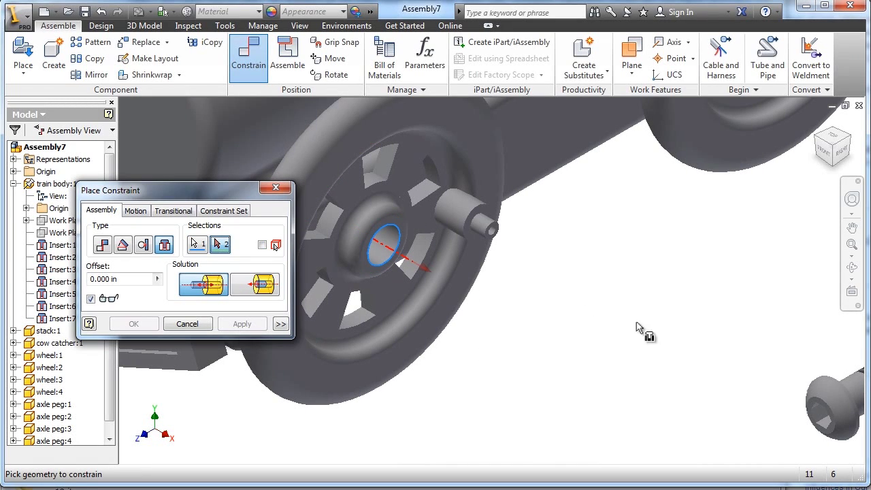
left_click(854, 268)
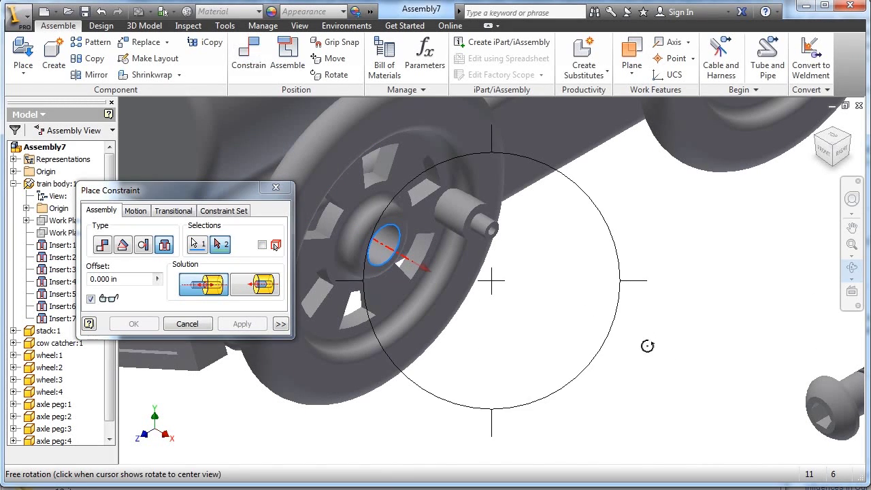
key("Escape")
left_click(854, 269)
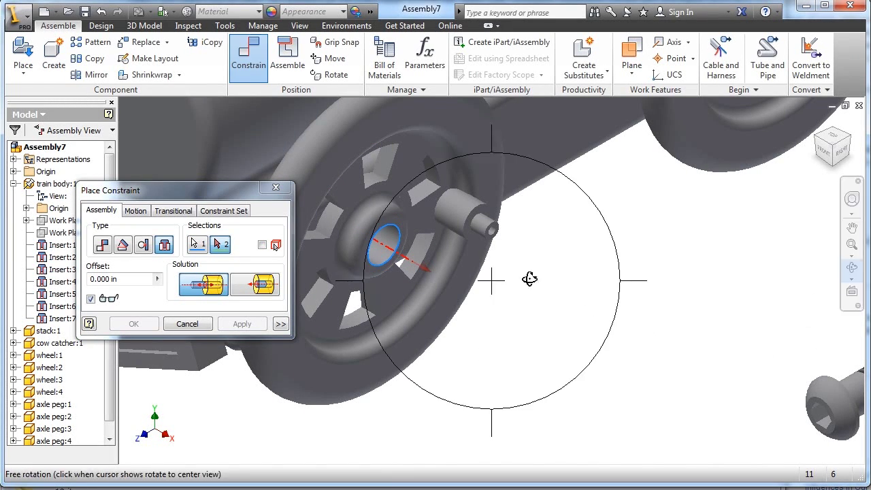
left_click_drag(534, 282, 539, 311)
right_click(539, 310)
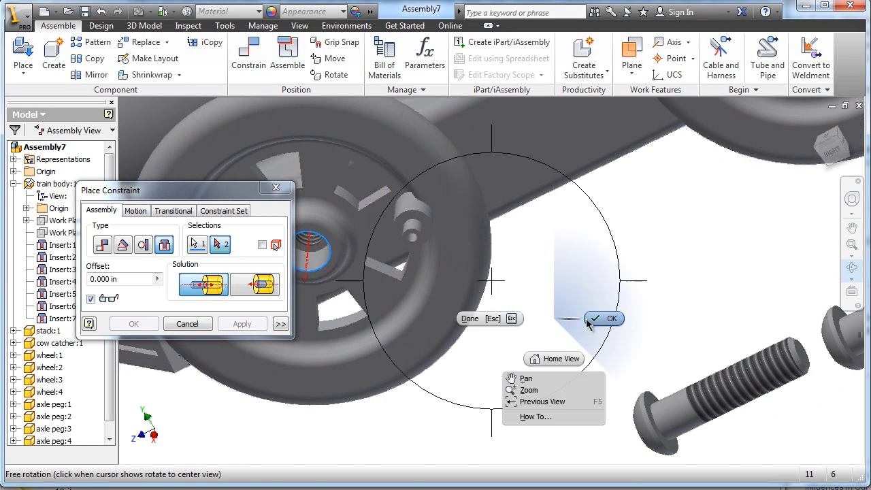
left_click(587, 323)
scroll(662, 414, "down", 4)
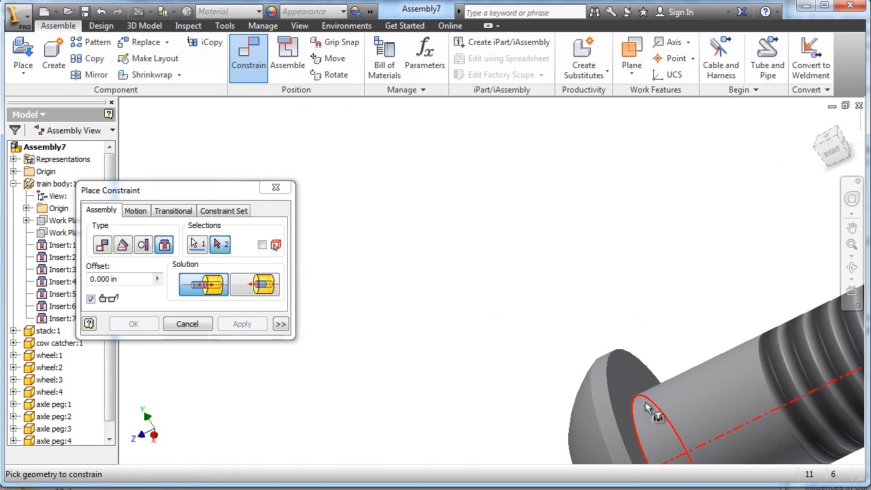
left_click(644, 405)
scroll(646, 405, "up", 5)
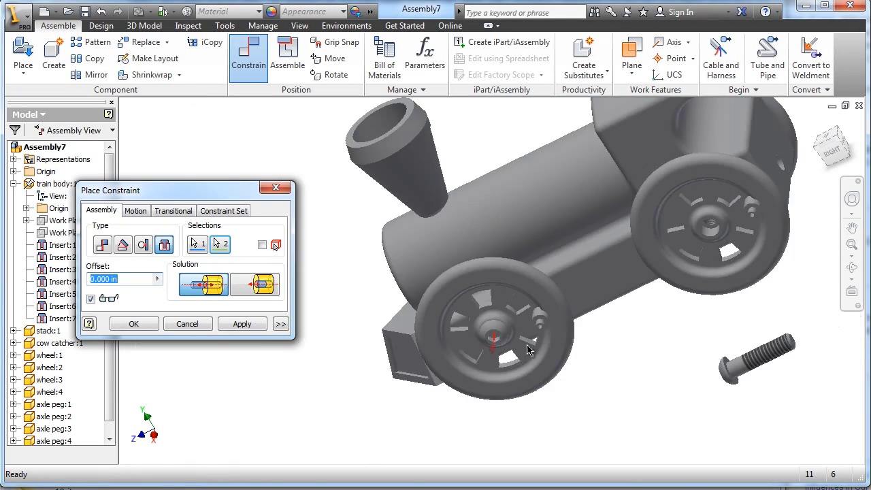
scroll(502, 342, "down", 2)
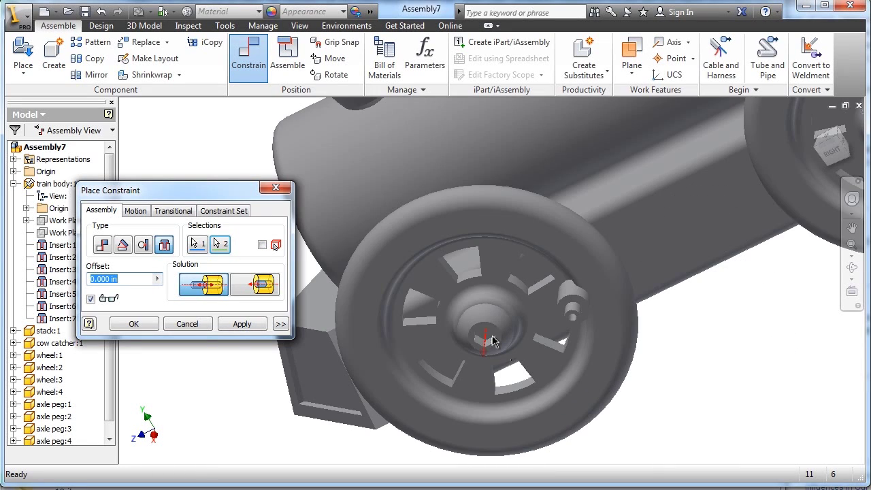
left_click(244, 325)
Insert-constrain the remaining right-side axle peg's under-head edge to the right rear wheel's hub hole edge with 0.000 in offset
middle_click_drag(721, 339, 301, 348)
scroll(474, 141, "down", 3)
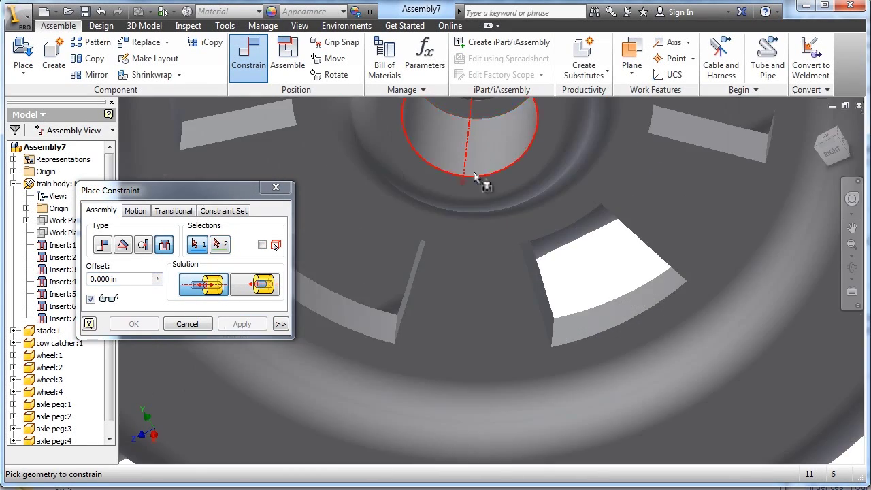
scroll(487, 185, "up", 5)
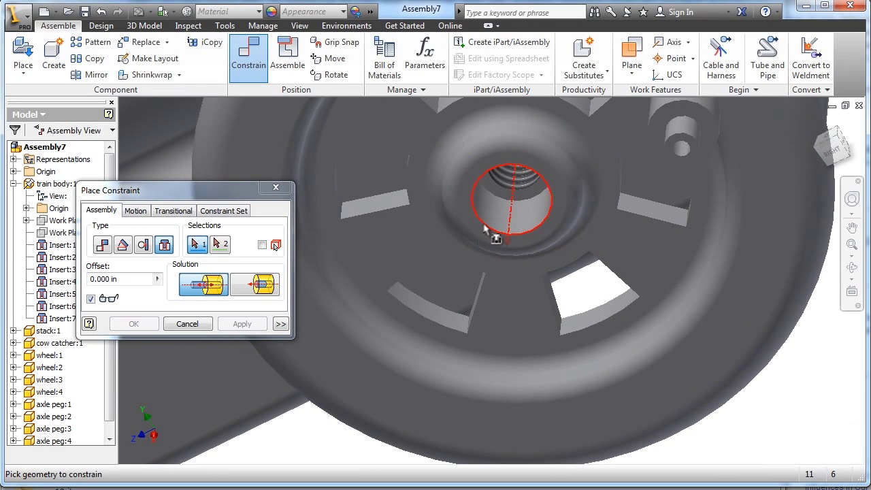
left_click(484, 230)
scroll(625, 313, "up", 5)
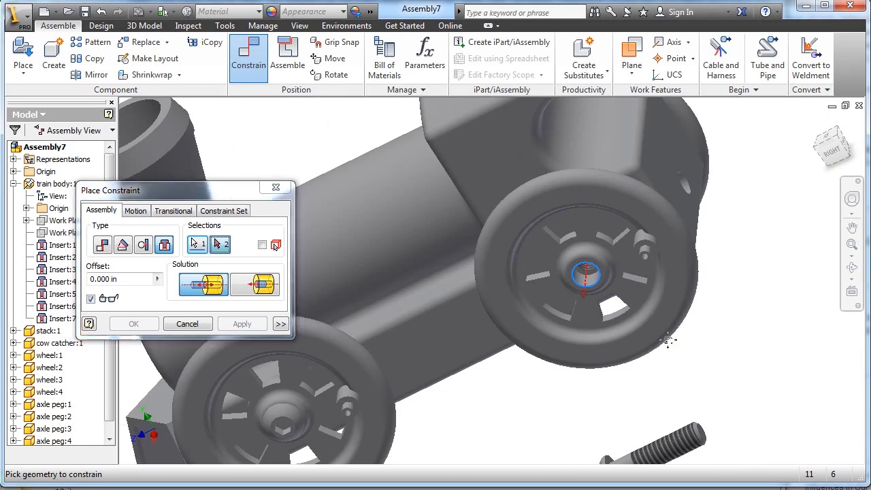
scroll(661, 282, "down", 2)
scroll(660, 282, "down", 3)
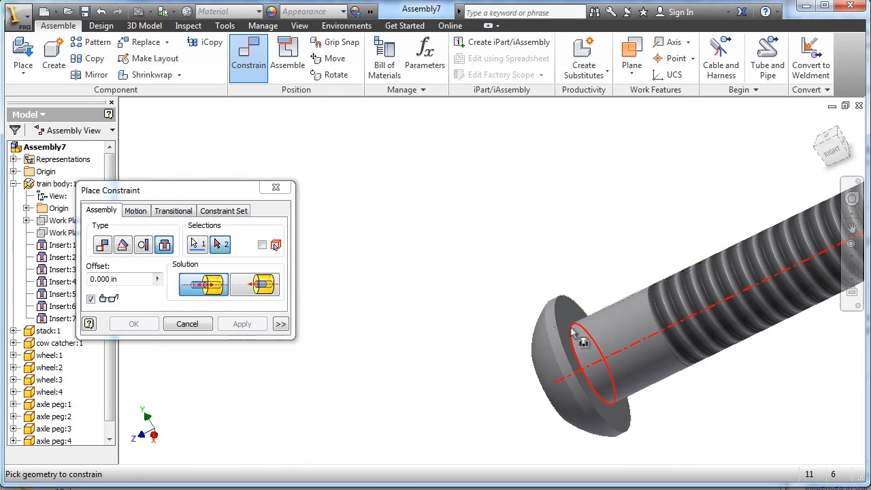
left_click(572, 332)
scroll(637, 311, "up", 4)
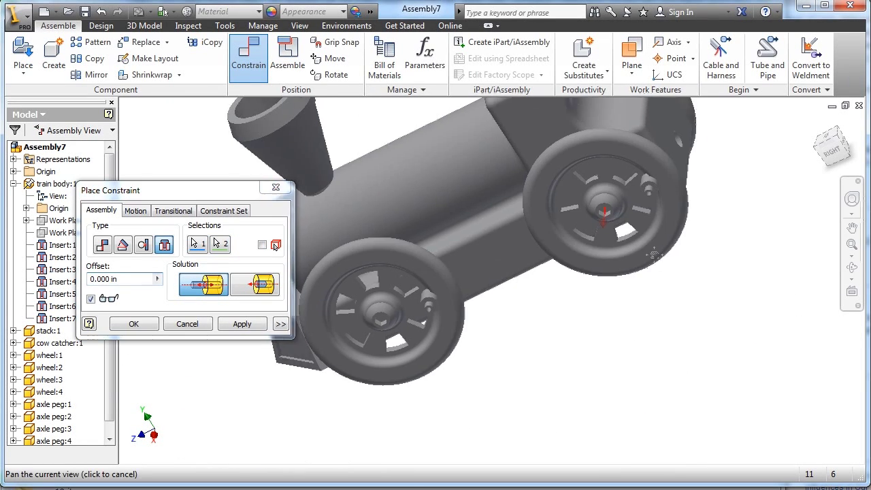
left_click(242, 324)
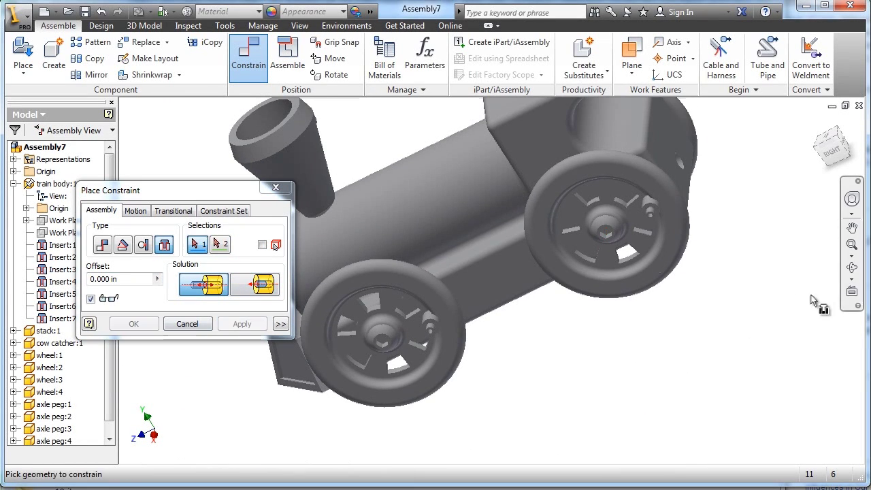
Insert-constrain a left-side axle peg's under-head edge to the left front wheel's outer hub hole edge, opposed with 0.000 in offset
left_click(852, 268)
left_click_drag(520, 264, 467, 390)
middle_click_drag(467, 390, 456, 411, "shift")
scroll(475, 265, "up", 4)
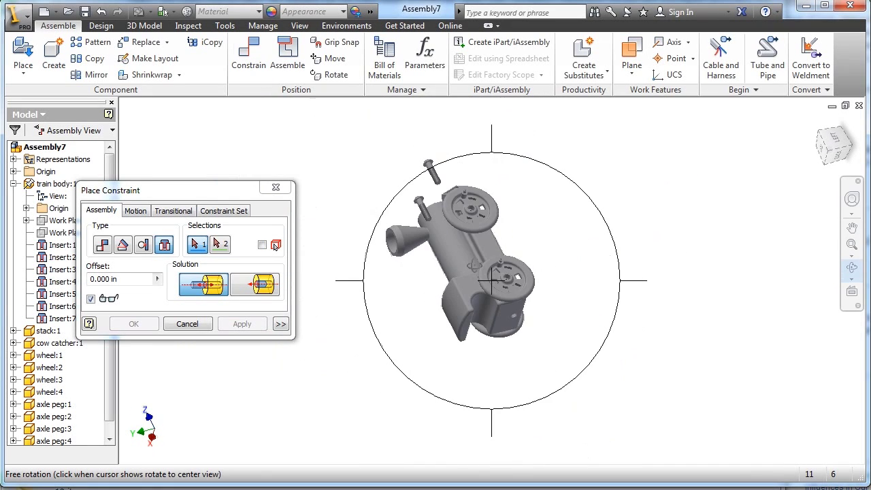
scroll(438, 192, "down", 4)
right_click(473, 214)
left_click(520, 213)
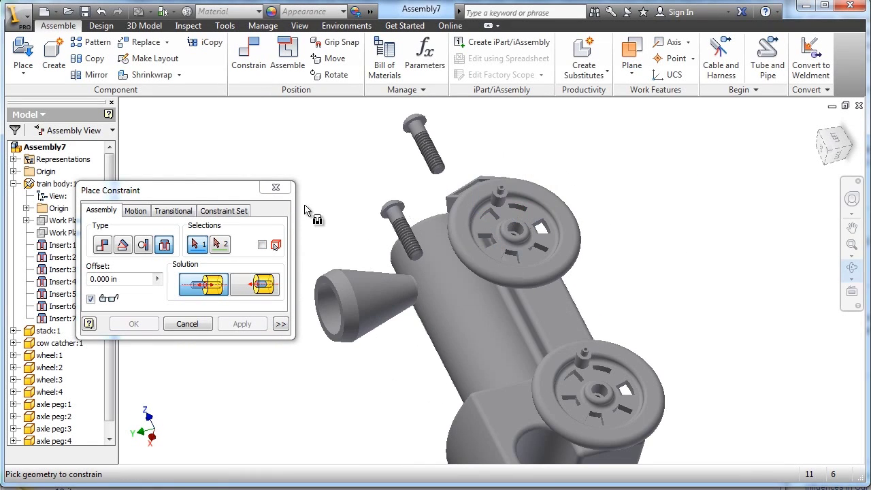
scroll(412, 126, "down", 3)
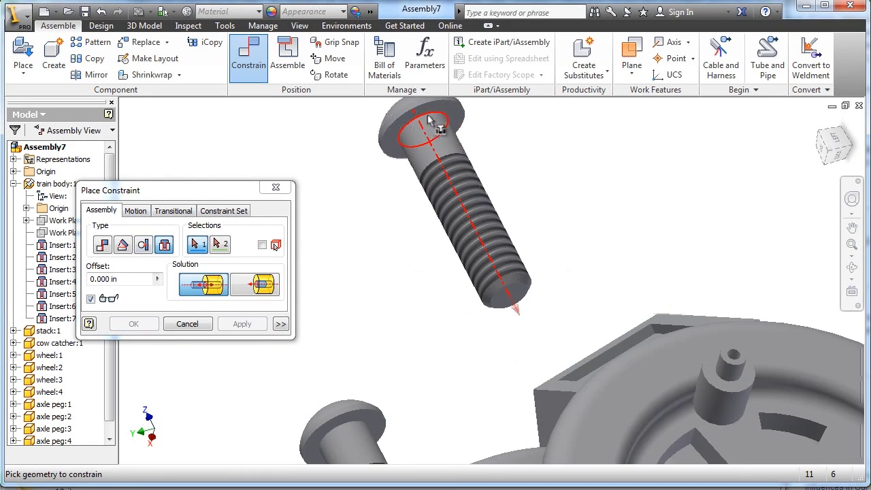
left_click(429, 121)
scroll(687, 252, "up", 2)
scroll(680, 364, "down", 4)
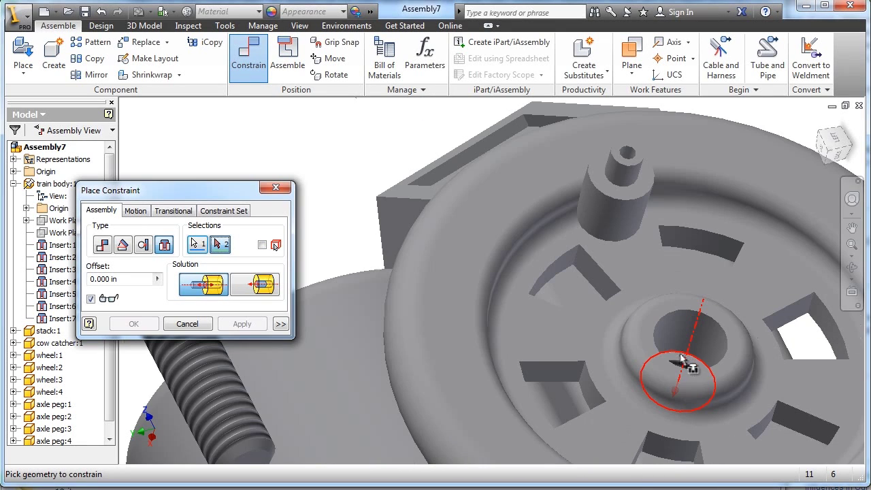
left_click(703, 320)
left_click(242, 325)
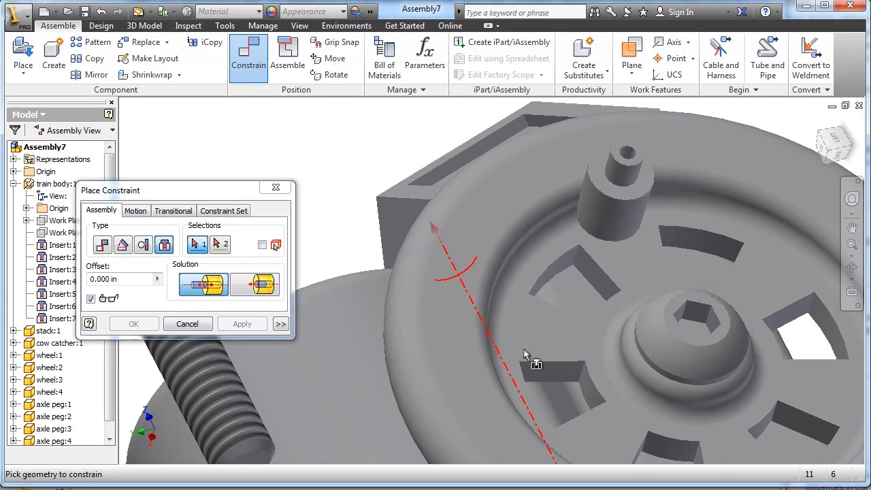
Insert-constrain the last axle peg to the left rear wheel's hub hole with 0.000 in offset, return to the home view and finish constraining
scroll(389, 320, "up", 2)
scroll(570, 262, "down", 3)
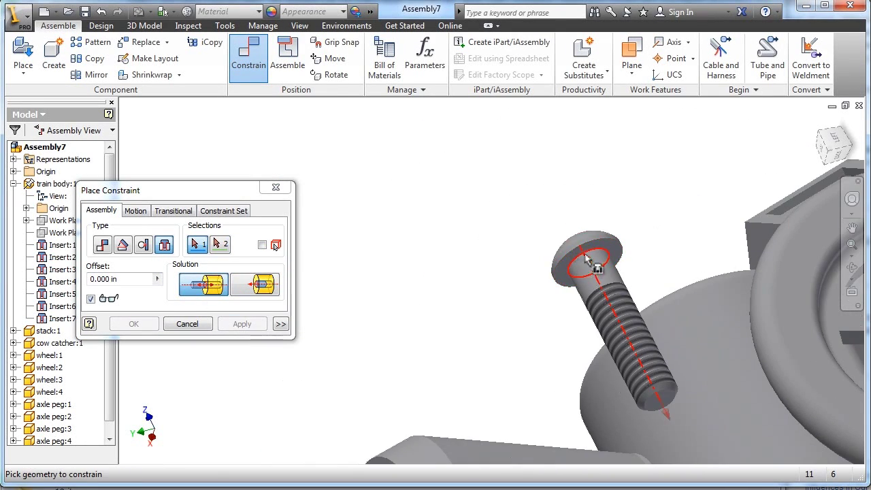
left_click(585, 255)
scroll(805, 360, "up", 3)
middle_click_drag(805, 360, 289, 98)
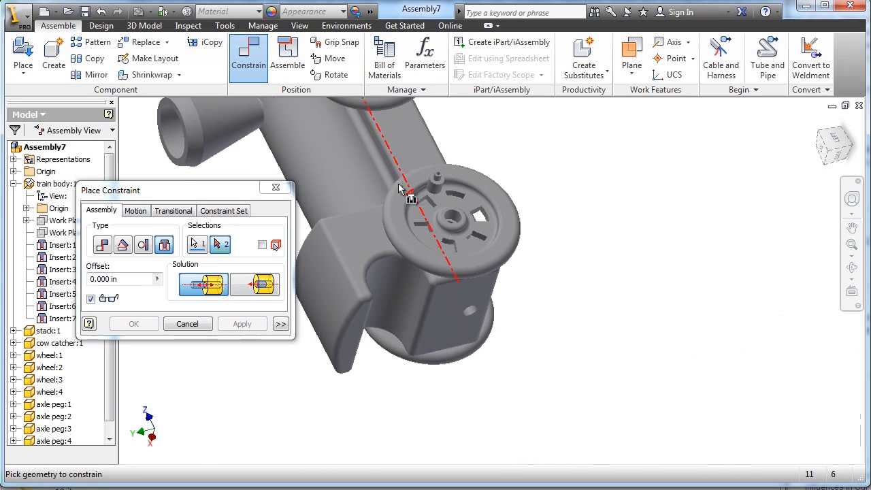
scroll(450, 218, "down", 4)
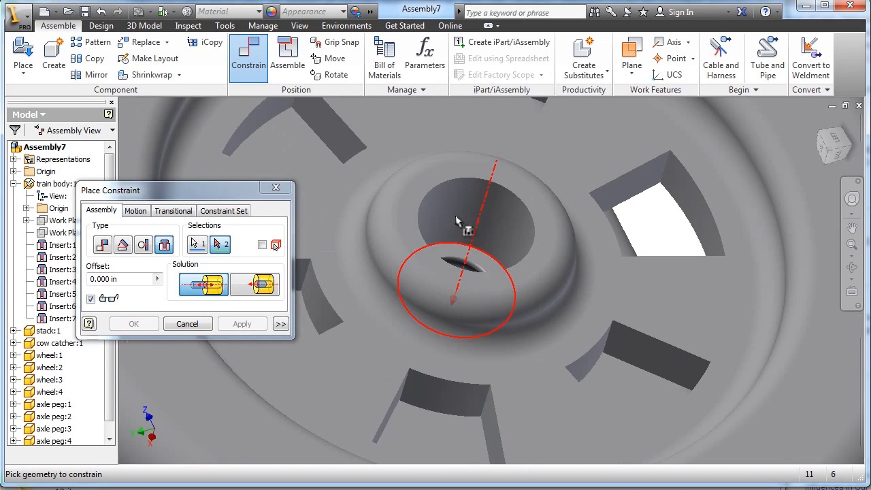
left_click(486, 195)
left_click(243, 325)
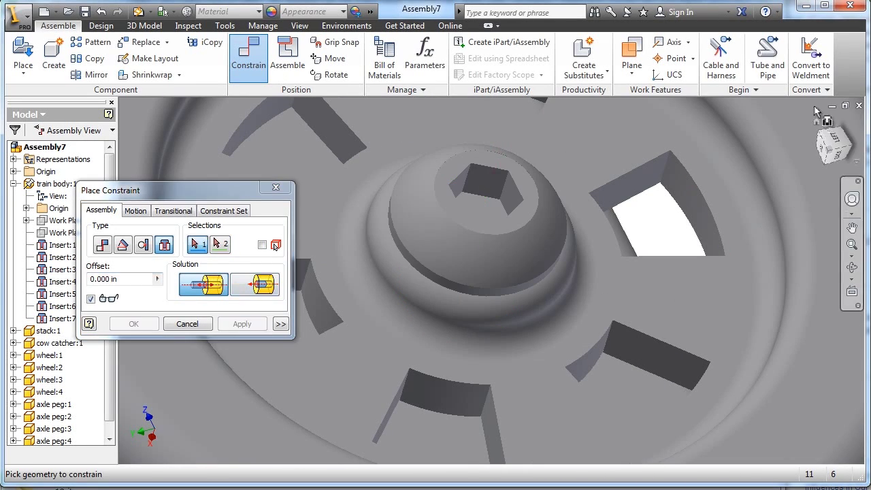
left_click(816, 125)
left_click(816, 125)
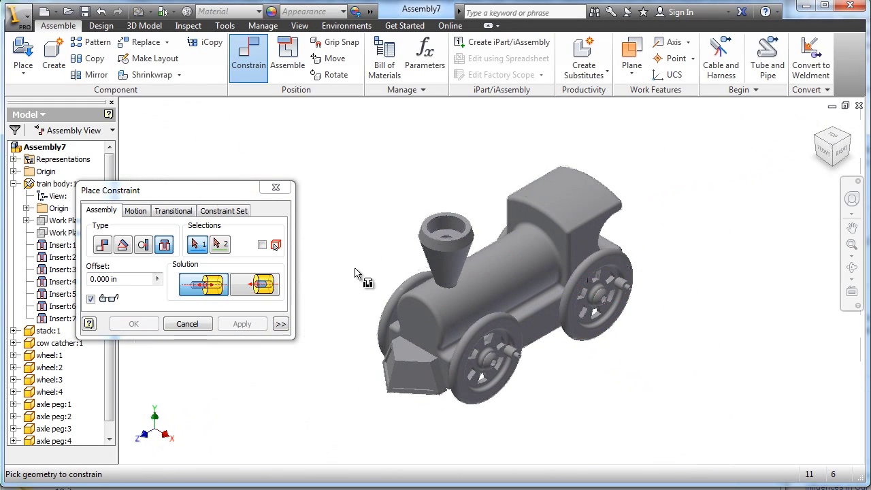
left_click(274, 188)
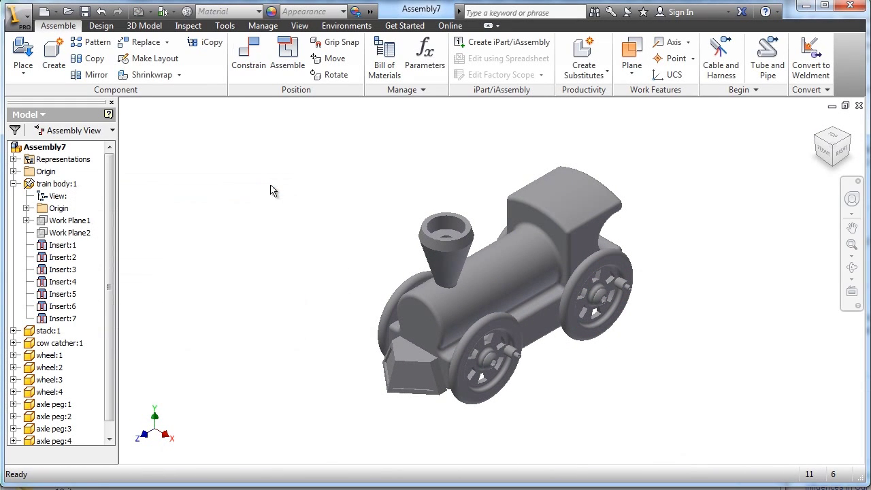
Place two linkage arm.ipt components, one on each side of the train
left_click(23, 55)
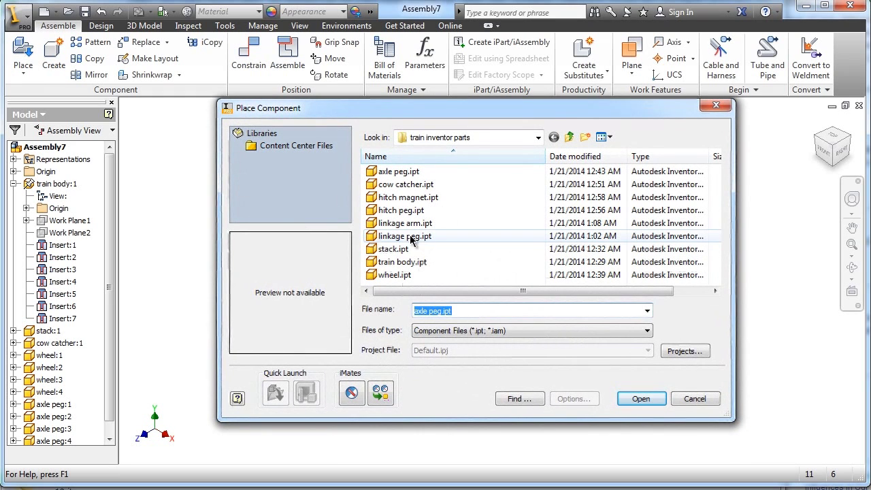
left_click(407, 224)
left_click(640, 399)
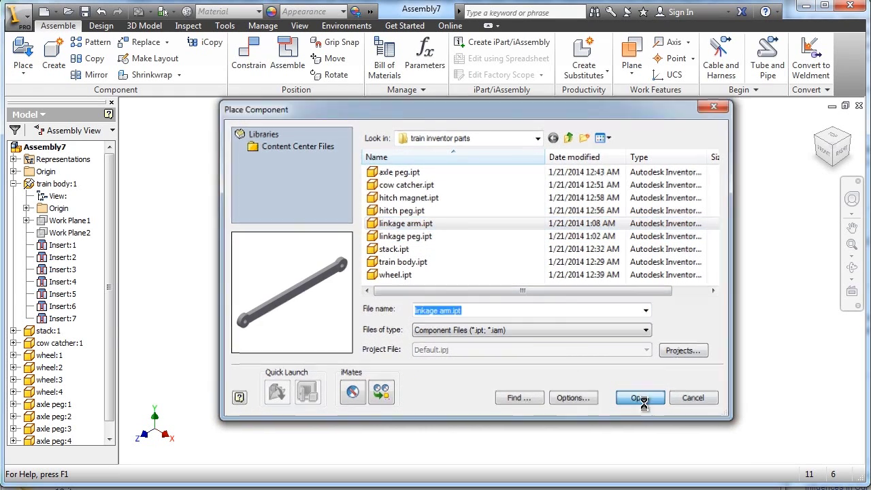
left_click(607, 381)
left_click(386, 236)
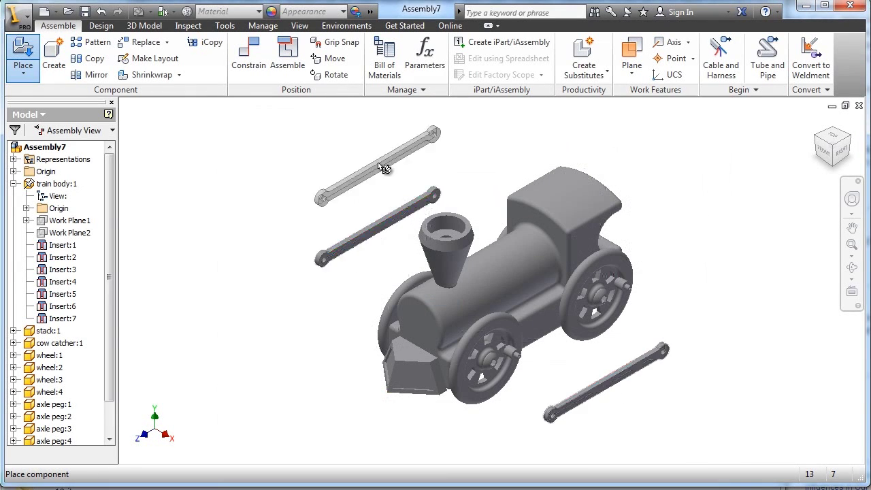
right_click(383, 170)
left_click(436, 162)
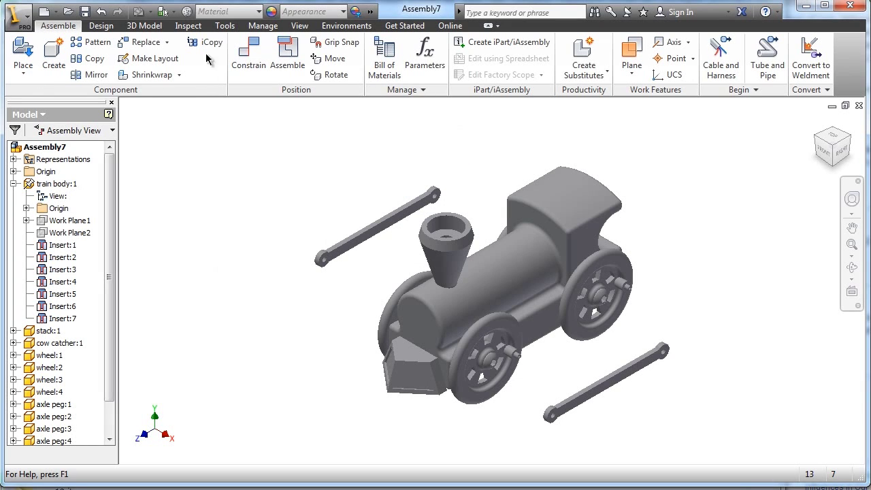
Insert-constrain the right-side linkage arm's end hole to the shoulder of the right front wheel's crank pin, opposed with 0.000 in offset
left_click(248, 58)
left_click(165, 245)
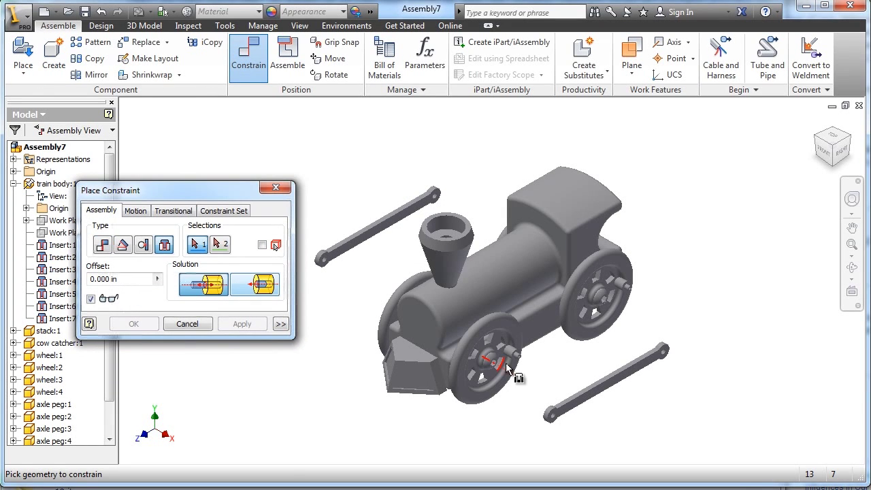
scroll(509, 361, "up", 5)
middle_click_drag(616, 412, 589, 275)
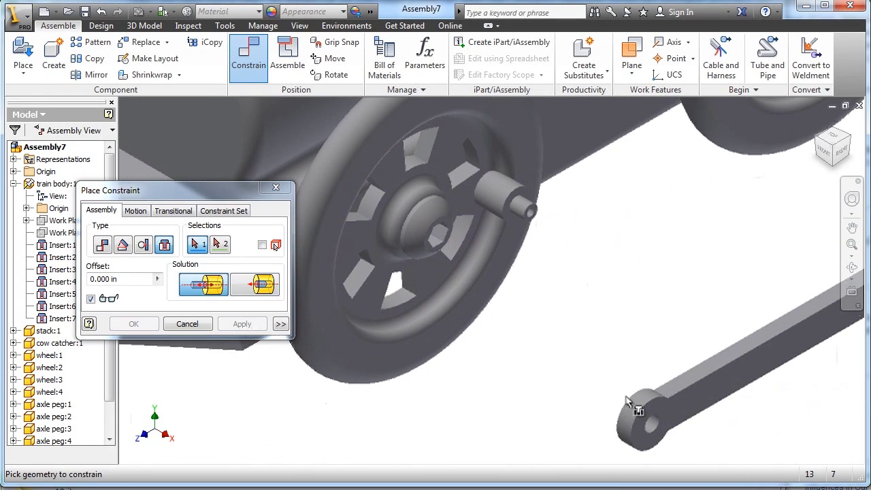
left_click(651, 427)
scroll(512, 197, "up", 5)
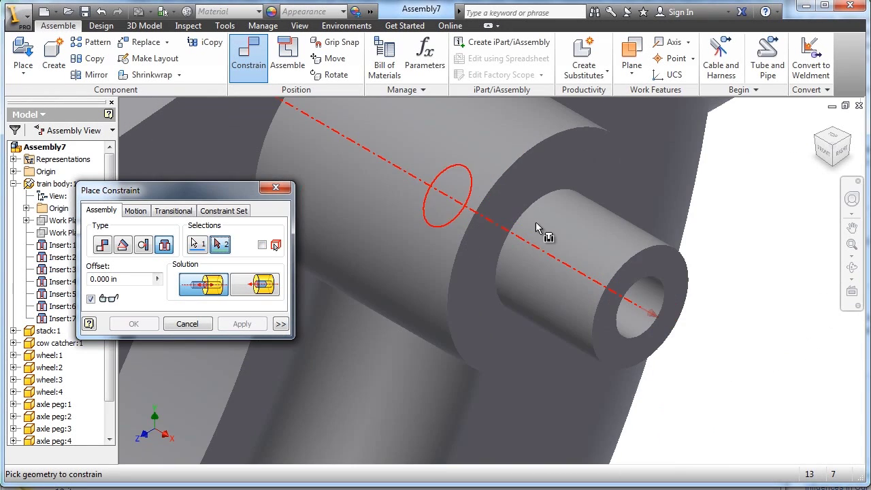
left_click(536, 219)
scroll(651, 267, "down", 3)
scroll(651, 271, "down", 5)
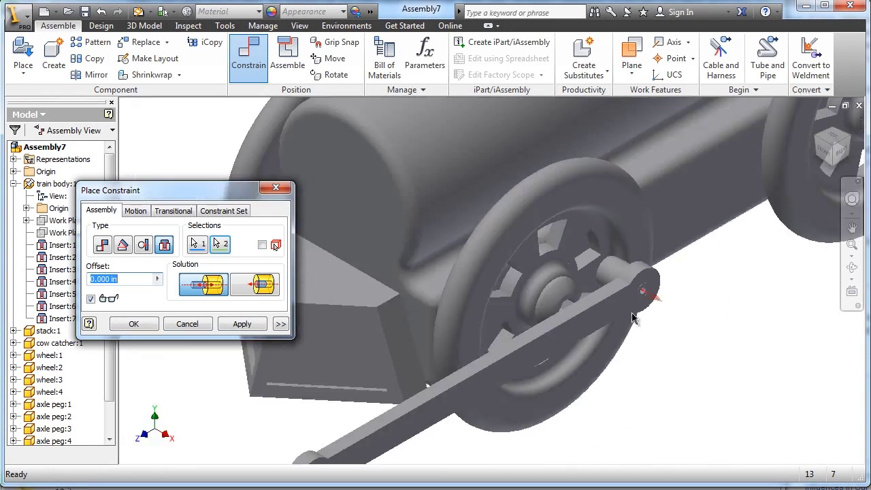
scroll(482, 370, "up", 5)
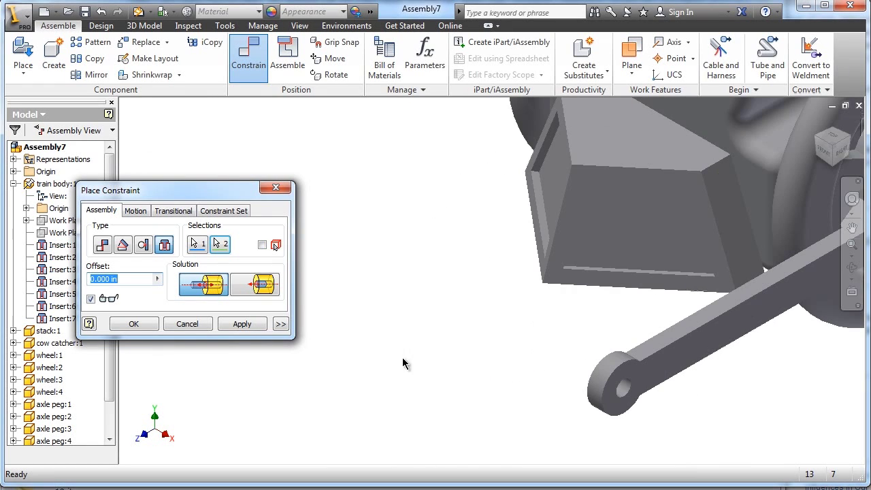
left_click(241, 324)
middle_click_drag(748, 331, 359, 327)
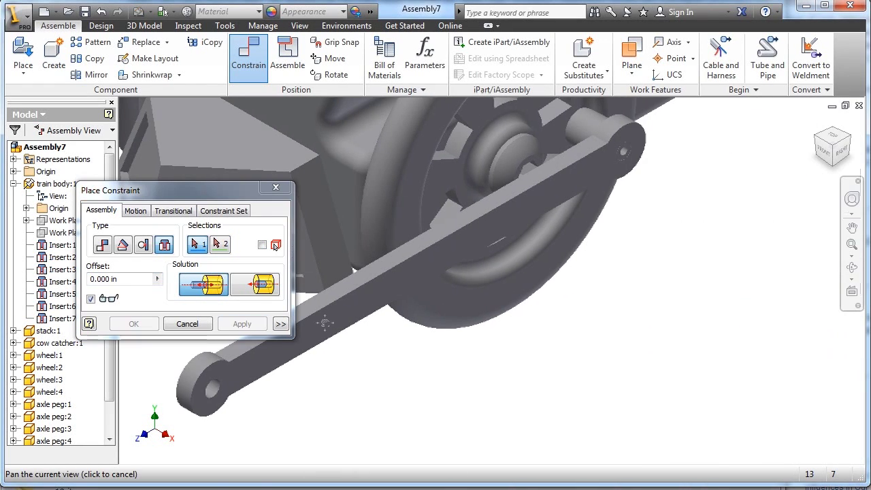
Insert-constrain the right-side linkage arm's free end hole to the shoulder of the right rear wheel's crank pin, opposed with 0.000 in offset
left_click(851, 268)
left_click_drag(463, 293, 558, 294)
right_click(564, 300)
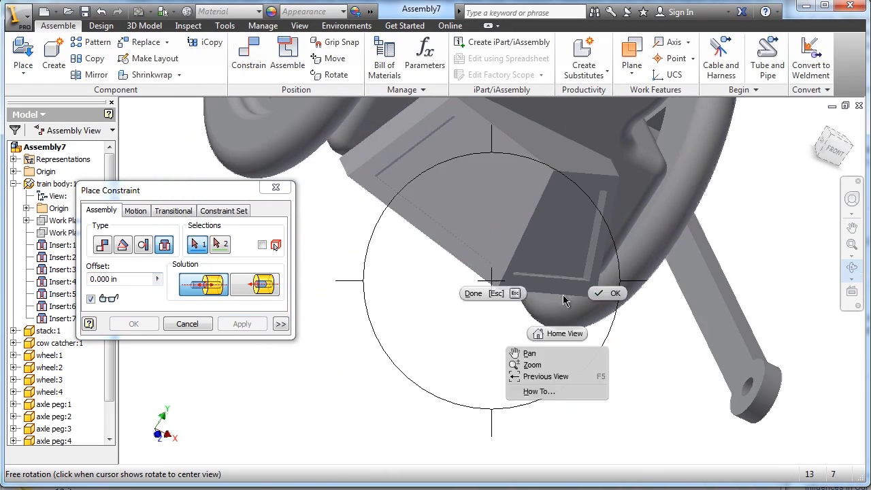
left_click(606, 293)
scroll(766, 379, "up", 5)
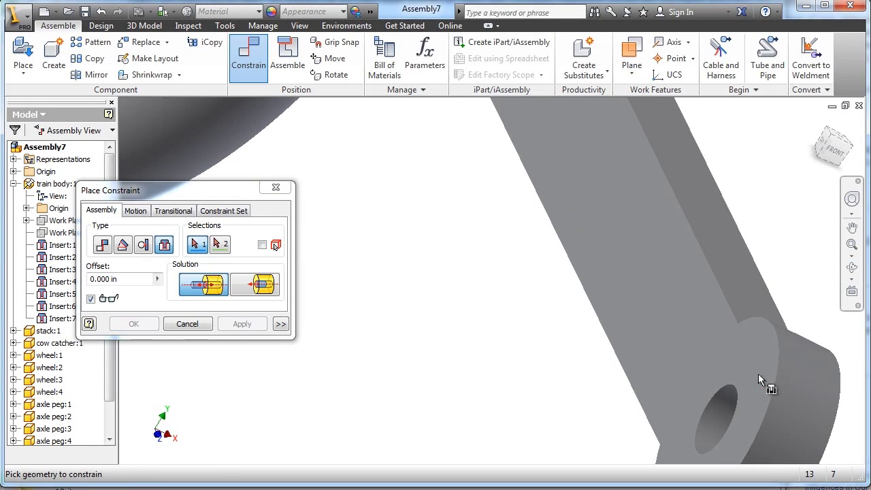
left_click(735, 396)
scroll(778, 307, "down", 5)
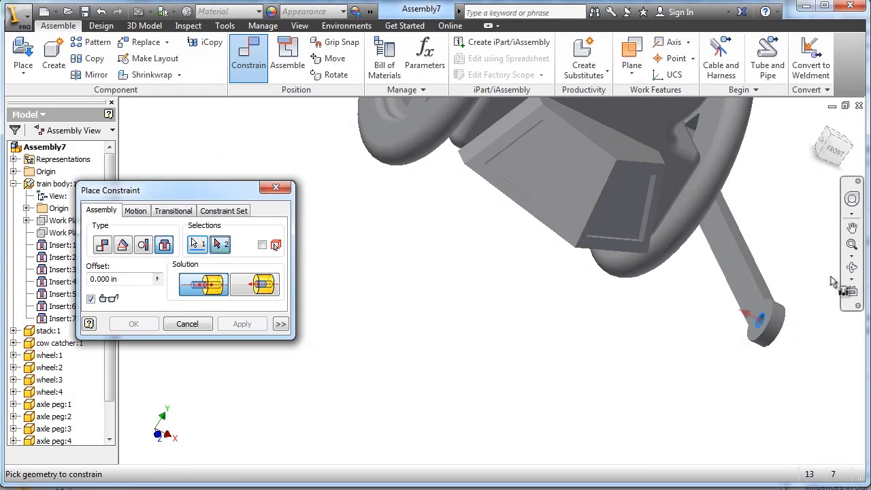
left_click(852, 268)
left_click_drag(579, 280, 629, 168)
scroll(629, 167, "down", 3)
right_click(543, 226)
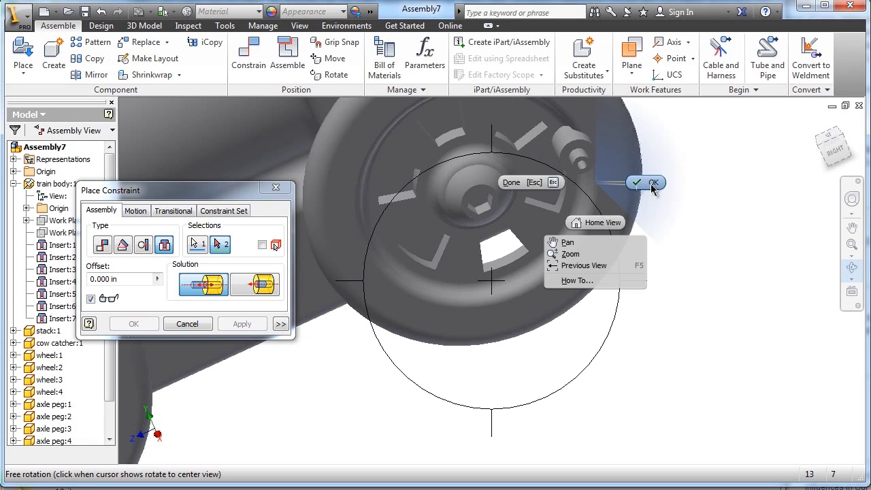
left_click(651, 184)
scroll(584, 161, "down", 3)
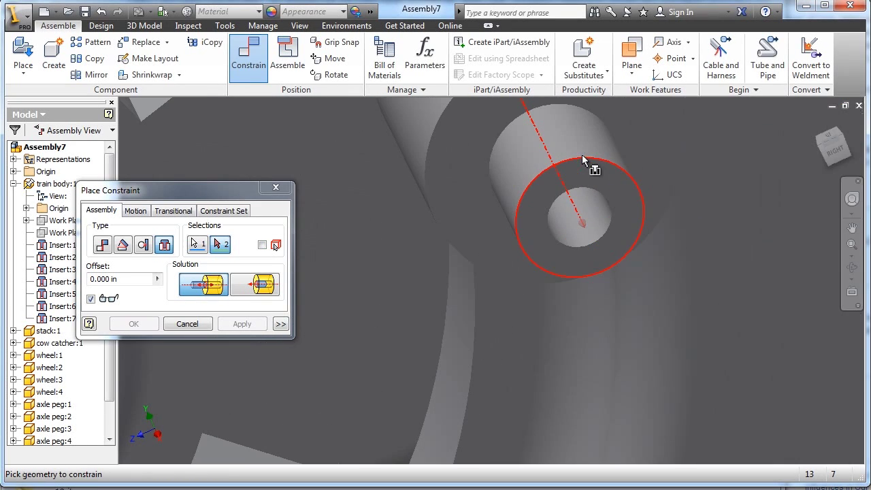
left_click(495, 145)
scroll(553, 247, "up", 4)
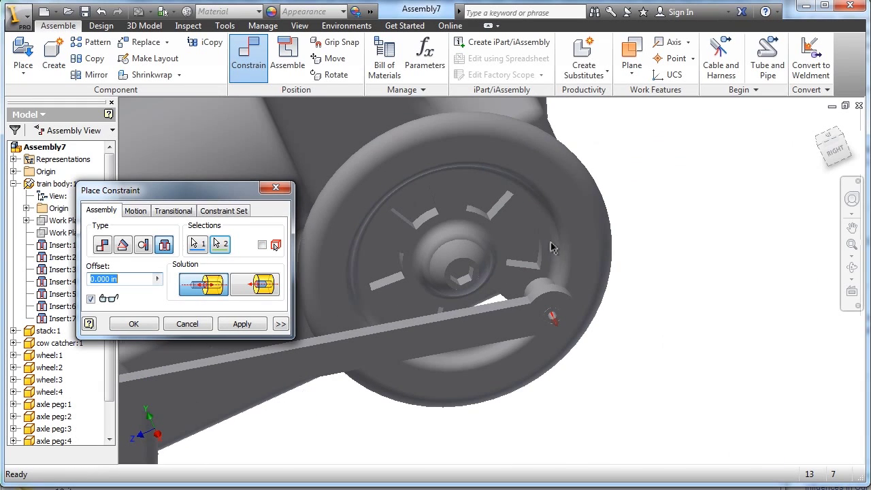
left_click(244, 325)
Insert-constrain the other linkage arm's end hole to the shoulder of the left rear wheel's crank pin, opposed with 0.000 in offset
scroll(644, 466, "up", 5)
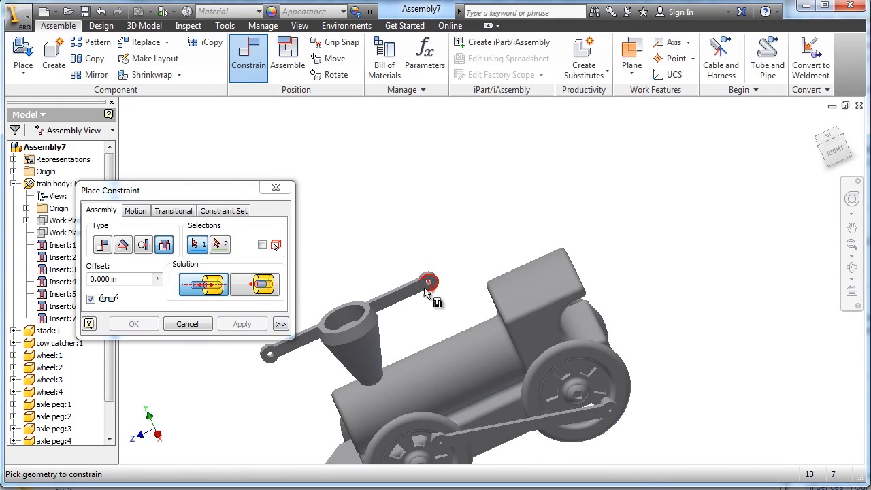
scroll(432, 292, "down", 5)
left_click(477, 246)
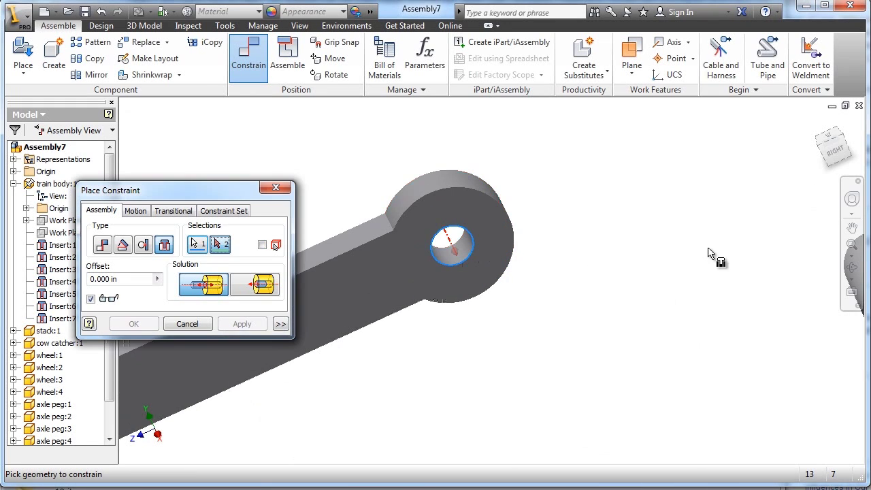
scroll(712, 252, "up", 4)
left_click(852, 268)
left_click_drag(557, 305, 350, 337)
middle_click_drag(441, 335, 644, 326)
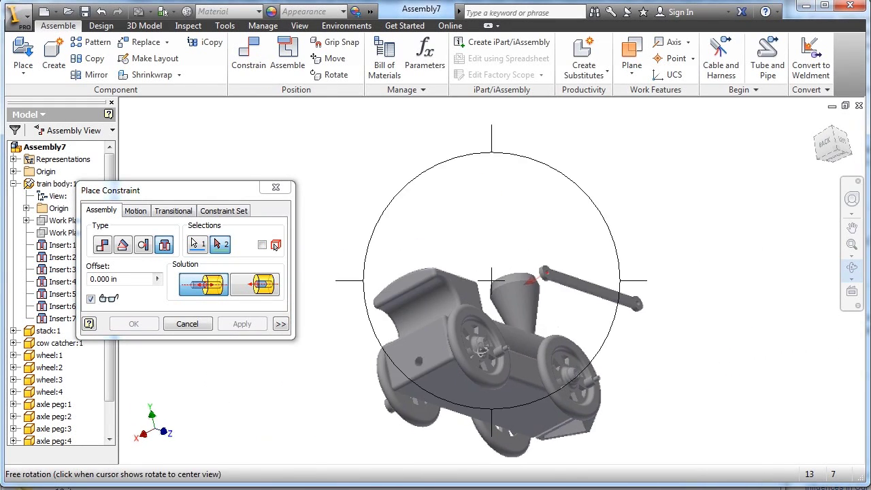
scroll(484, 362, "down", 5)
right_click(571, 338)
left_click(620, 338)
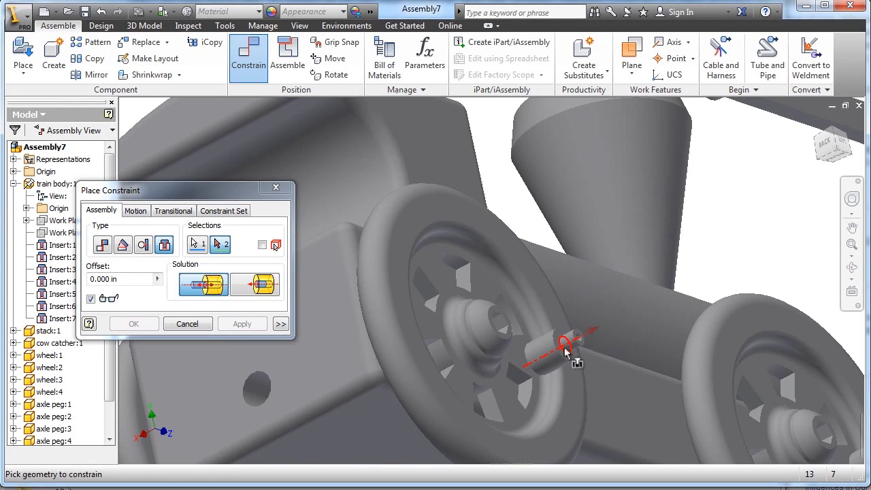
left_click(564, 349)
left_click(247, 323)
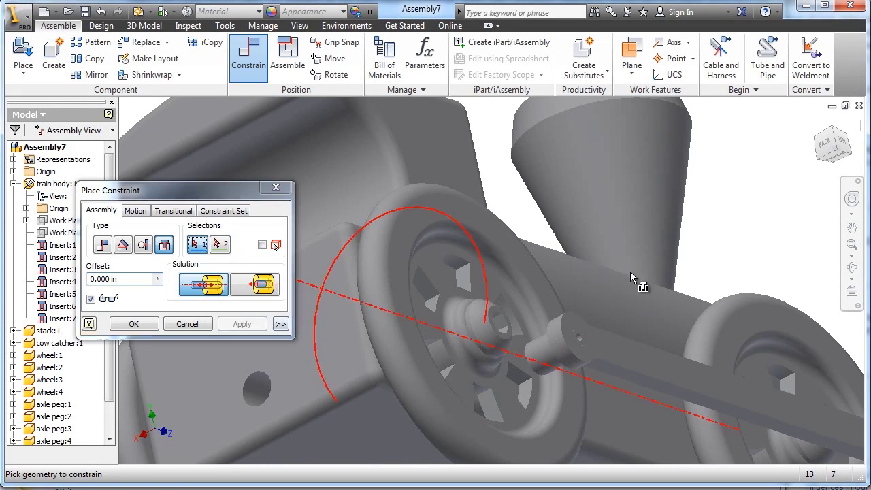
Leave the constraint tool and swing the left linkage arm's free end up, clear of the front wheel's crank pin
scroll(762, 272, "up", 5)
middle_click_drag(744, 222, 509, 223)
scroll(576, 297, "down", 4)
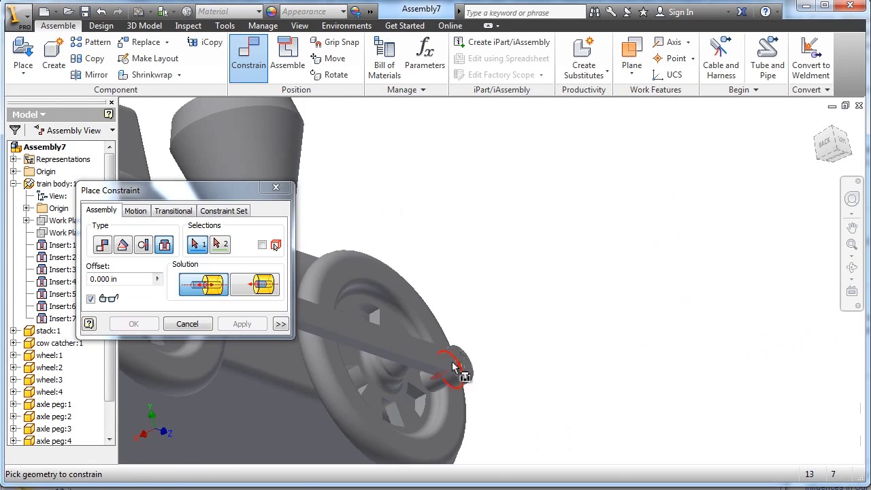
left_click(277, 188)
left_click_drag(453, 363, 460, 202)
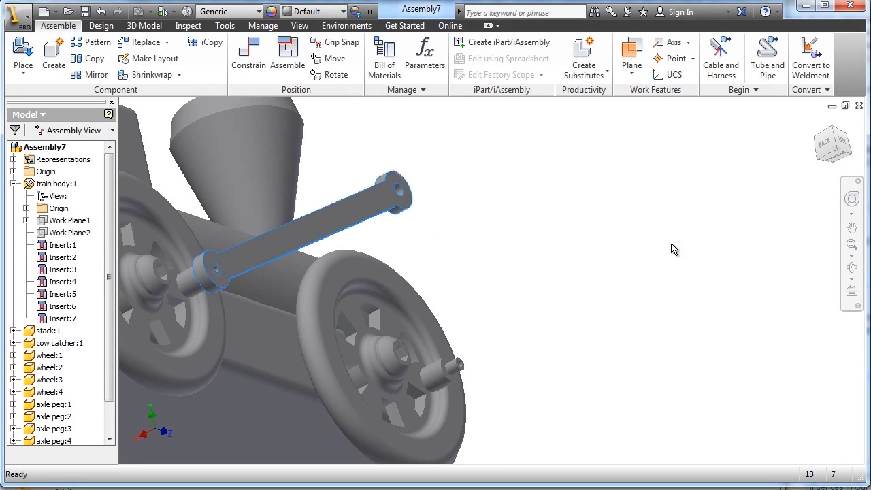
Insert-constrain the left front wheel's crank pin shoulder to the left linkage arm's free end hole, opposed with 0.000 in offset
key("c")
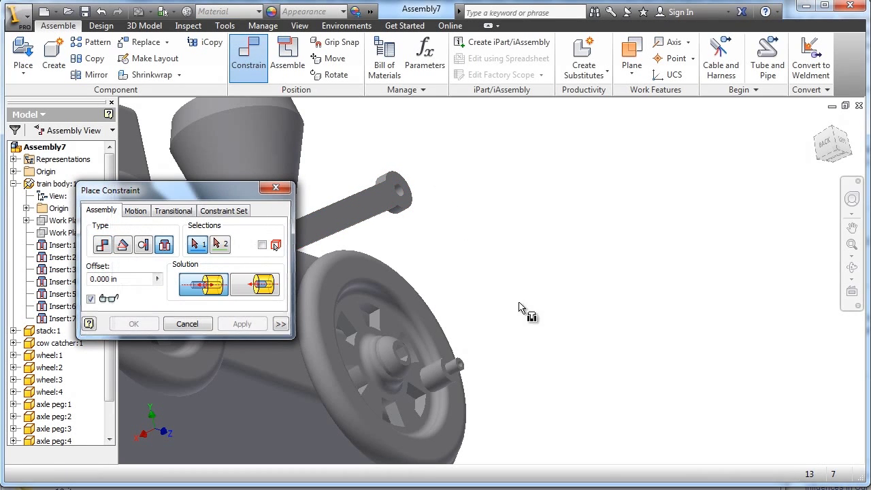
scroll(496, 347, "up", 3)
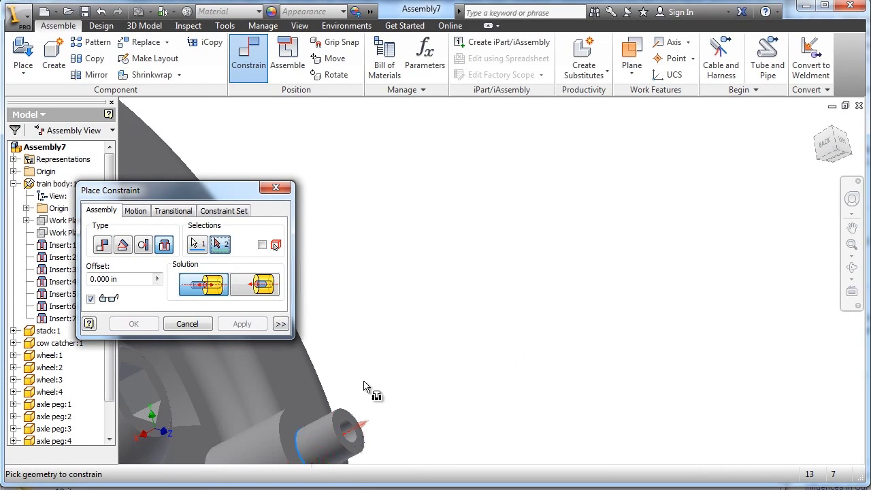
scroll(618, 274, "down", 5)
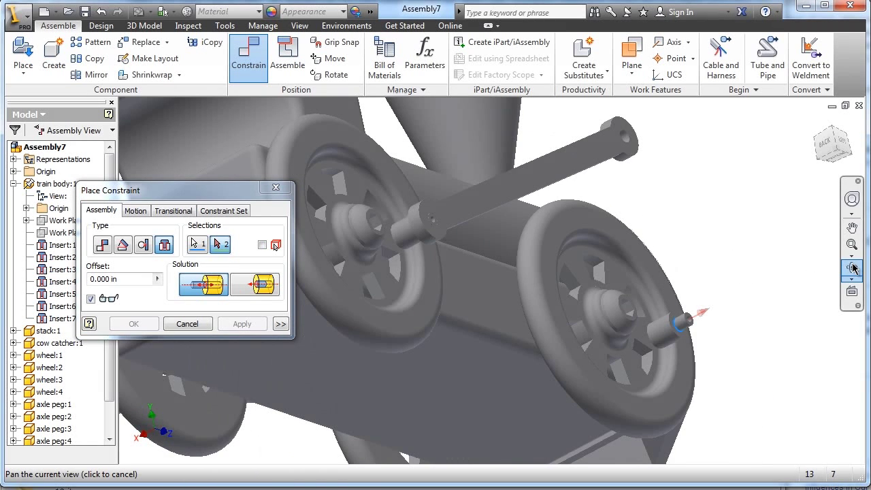
left_click(853, 268)
left_click_drag(589, 268, 750, 229)
left_click_drag(537, 267, 463, 257)
right_click(485, 257)
left_click(531, 262)
scroll(534, 271, "up", 3)
scroll(535, 276, "down", 2)
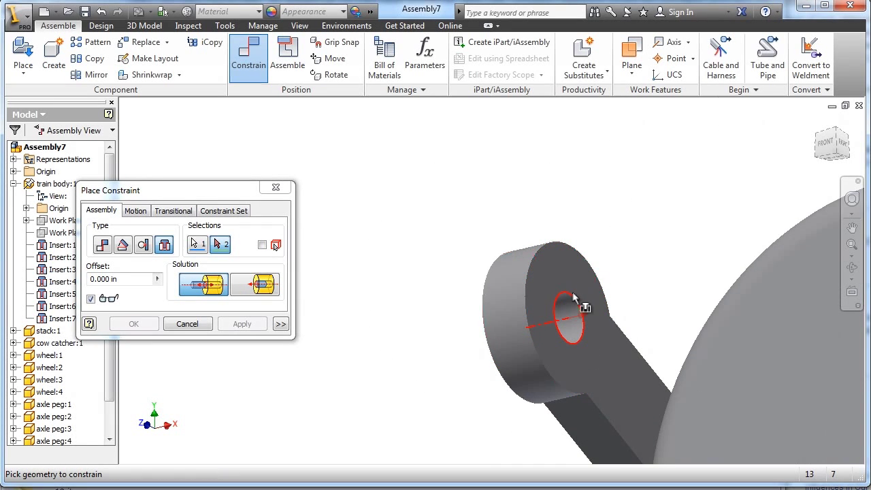
left_click(571, 299)
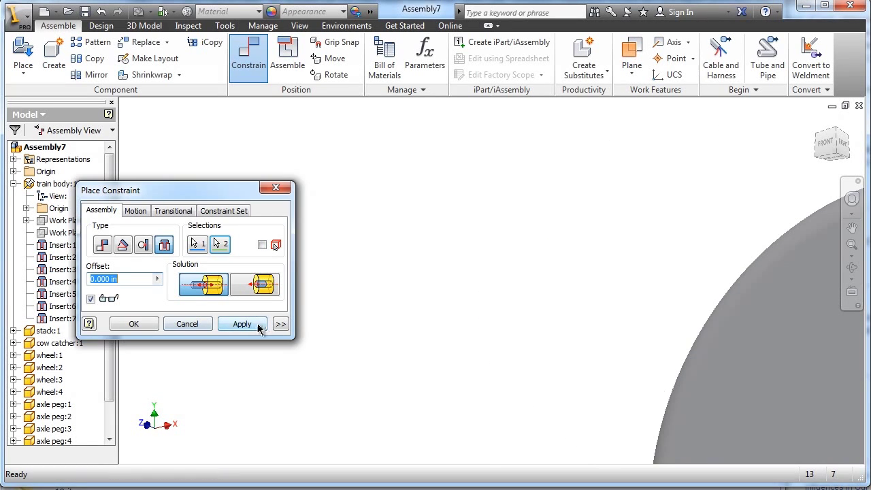
left_click(255, 326)
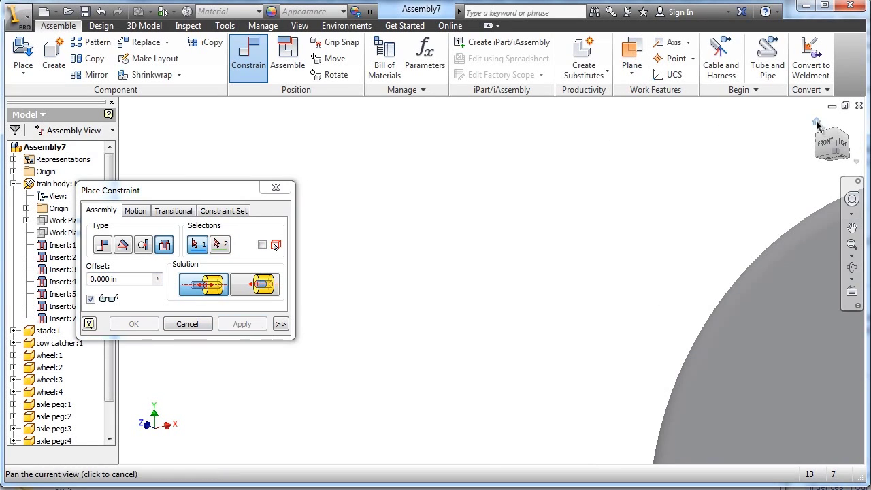
Return to the home view, finish constraining and move the right-side linkage arm to turn its wheels
left_click(817, 123)
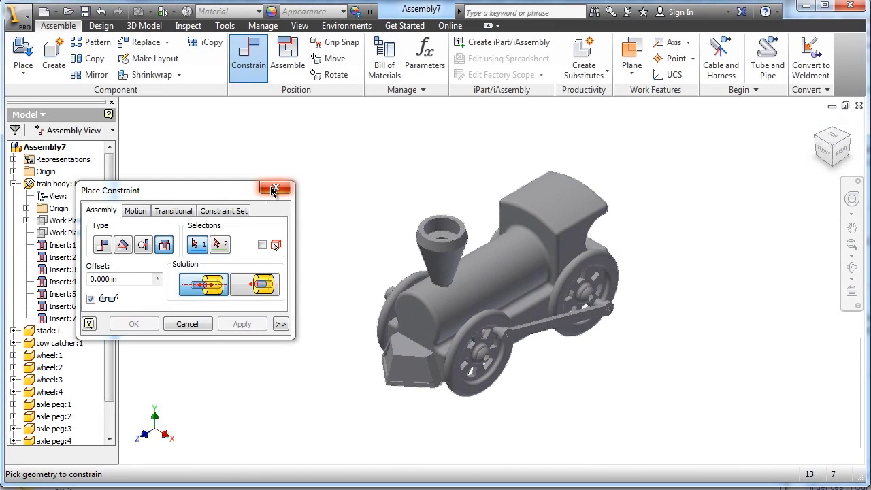
left_click(274, 188)
left_click_drag(574, 328, 608, 265)
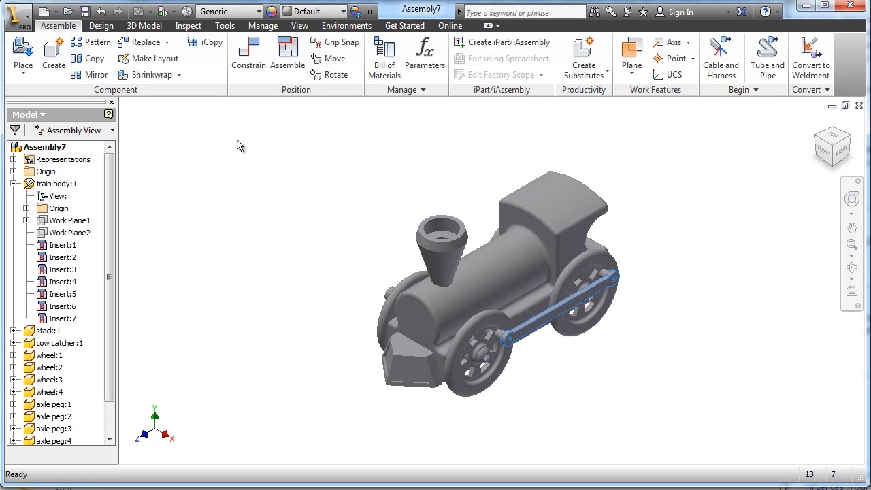
Place four linkage peg.ipt components, two on each side of the train
left_click(20, 59)
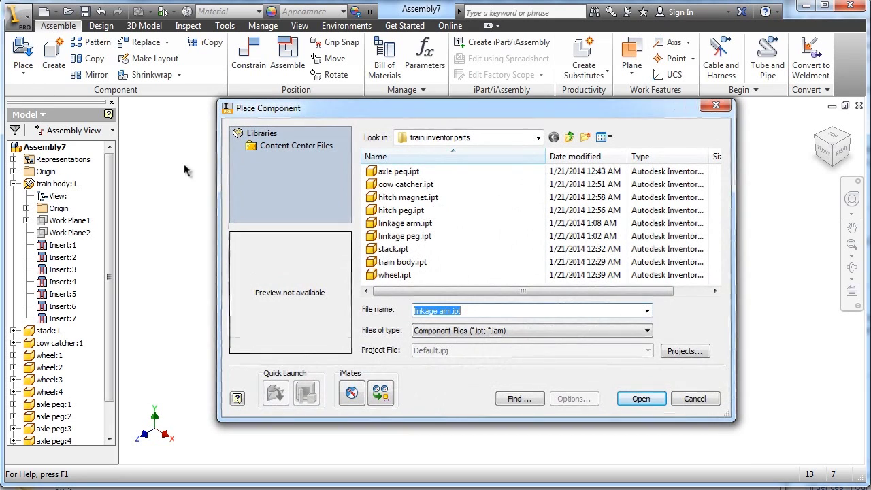
left_click(410, 225)
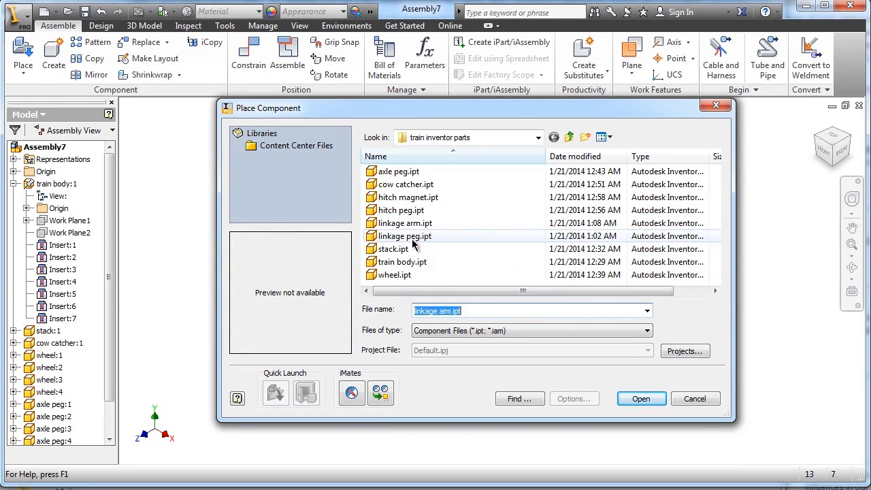
left_click(414, 237)
left_click(641, 400)
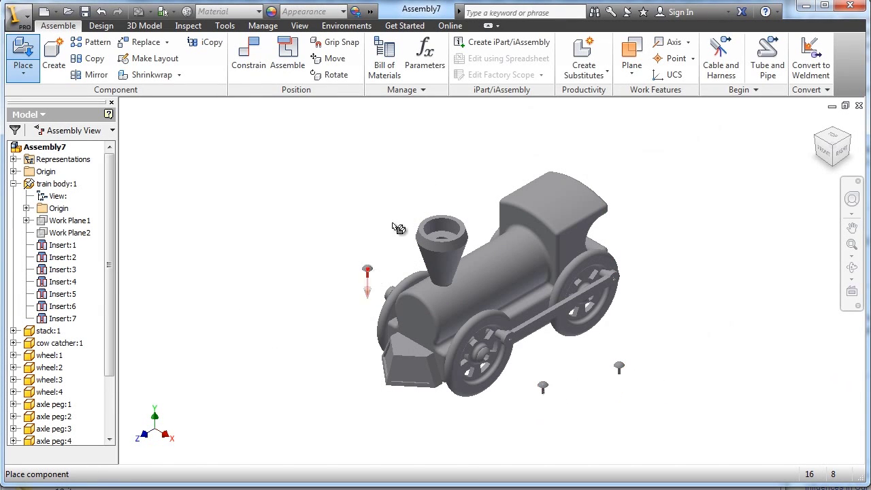
left_click(427, 198)
right_click(633, 183)
left_click(681, 175)
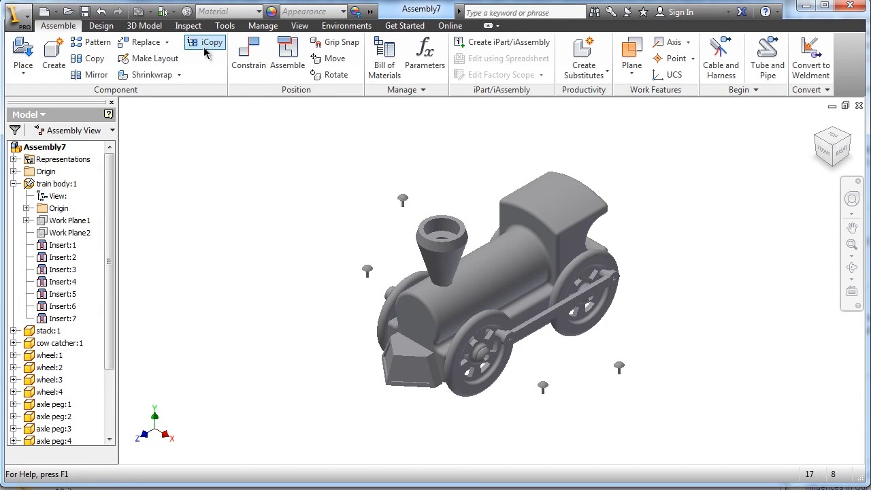
Insert-constrain a right-side linkage peg's under-head edge to the hole at the right linkage arm's front end, opposed with 0.000 in offset
left_click(248, 53)
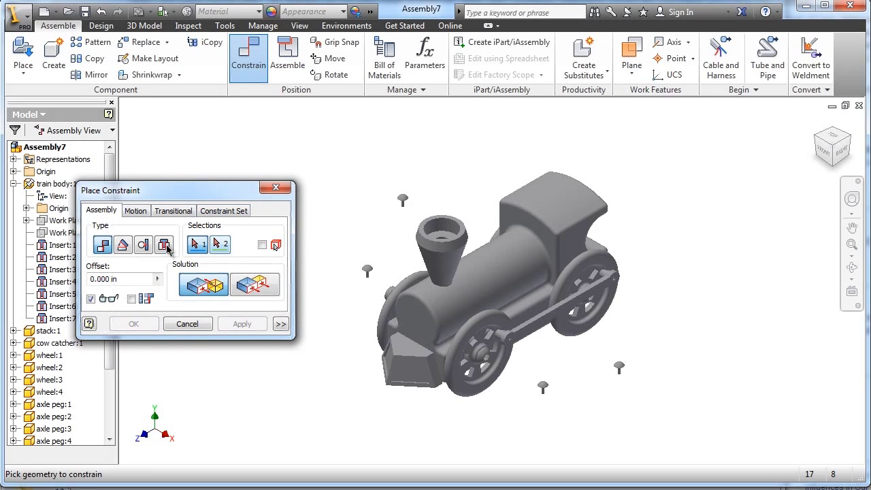
left_click(164, 245)
scroll(490, 404, "up", 5)
middle_click_drag(647, 341, 213, 340)
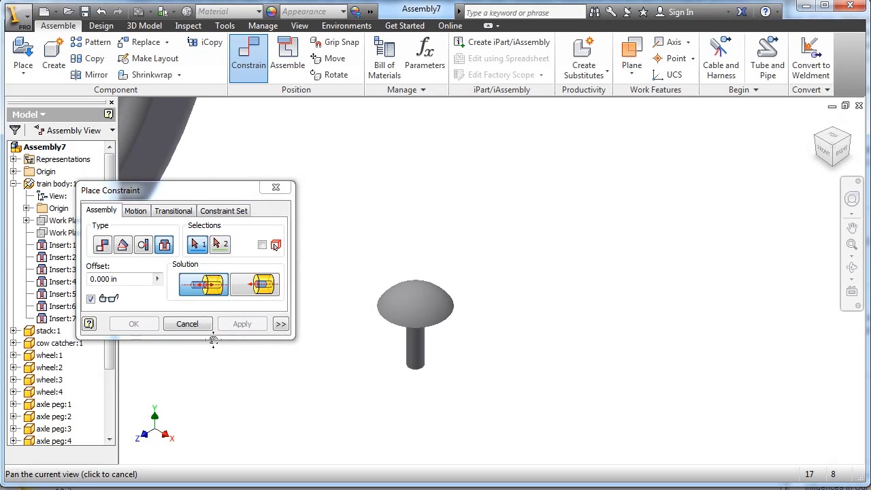
left_click(852, 268)
left_click_drag(511, 268, 536, 150)
right_click(531, 180)
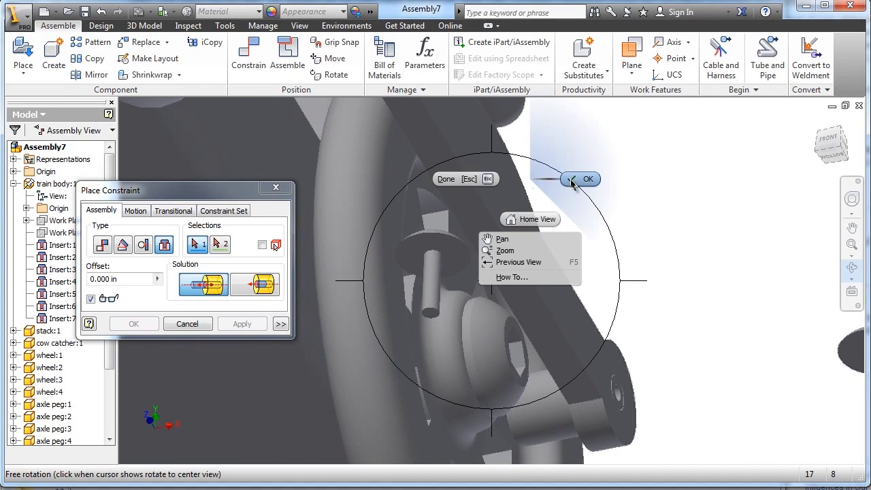
left_click(572, 180)
scroll(436, 257, "up", 3)
left_click(459, 255)
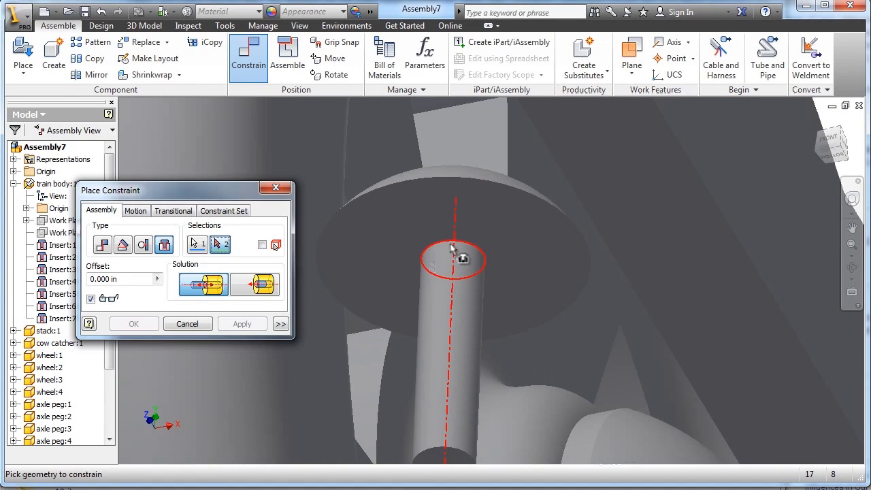
scroll(568, 281, "down", 5)
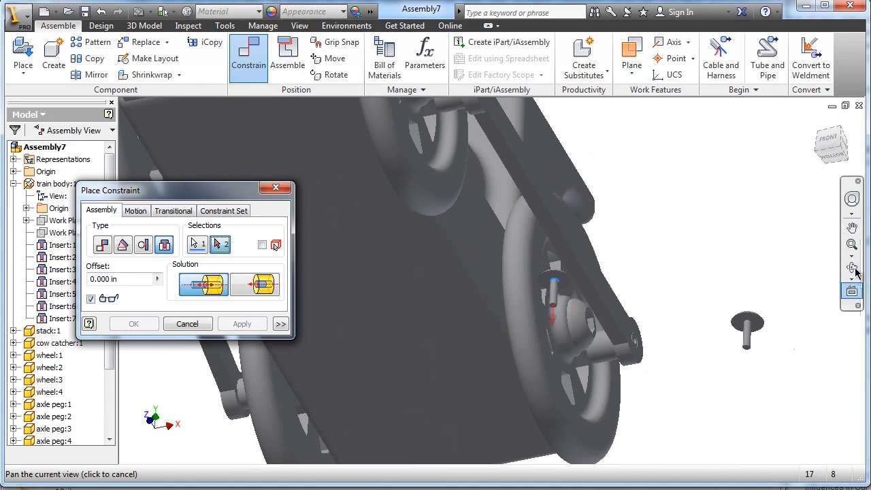
left_click(856, 268)
left_click_drag(494, 280, 515, 243)
scroll(541, 219, "up", 5)
right_click(542, 219)
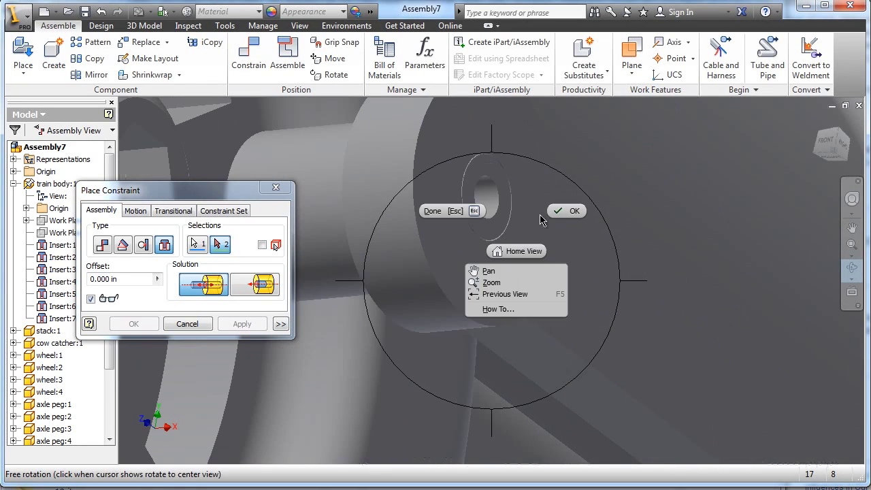
left_click(570, 212)
left_click(496, 197)
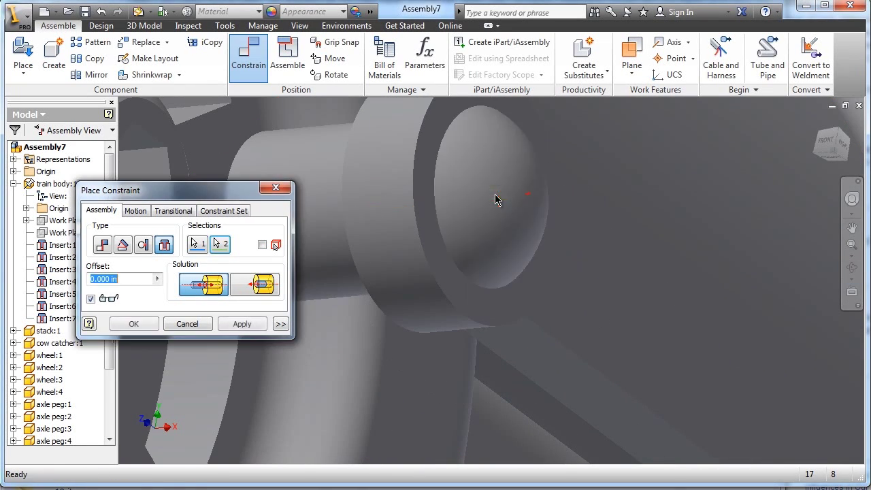
left_click(241, 328)
Insert-constrain the second right-side linkage peg's under-head edge to the hole at the right linkage arm's rear end, opposed with 0.000 in offset
scroll(530, 311, "down", 5)
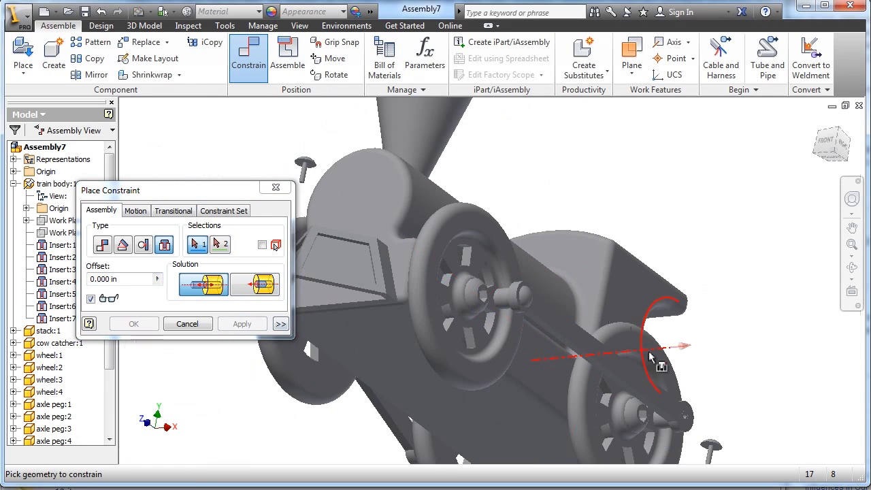
middle_click_drag(669, 343, 570, 249)
scroll(562, 322, "up", 8)
middle_click_drag(644, 290, 316, 310)
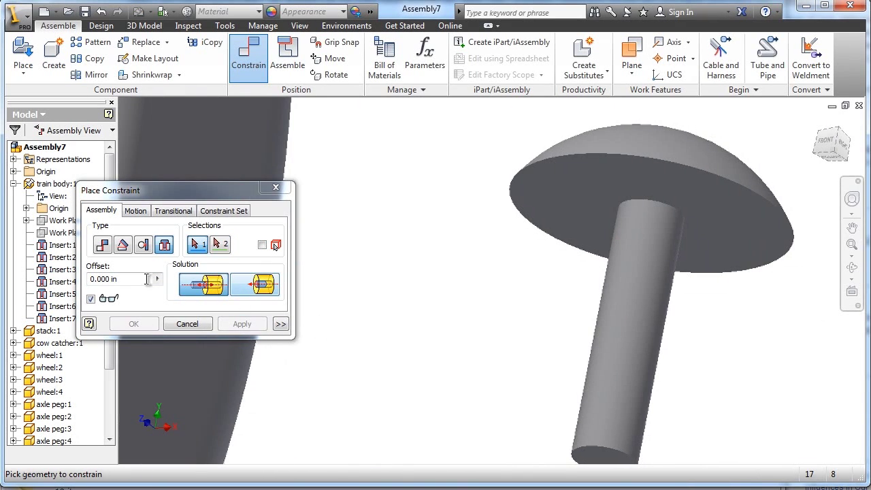
left_click(669, 215)
scroll(596, 232, "down", 5)
scroll(575, 184, "up", 4)
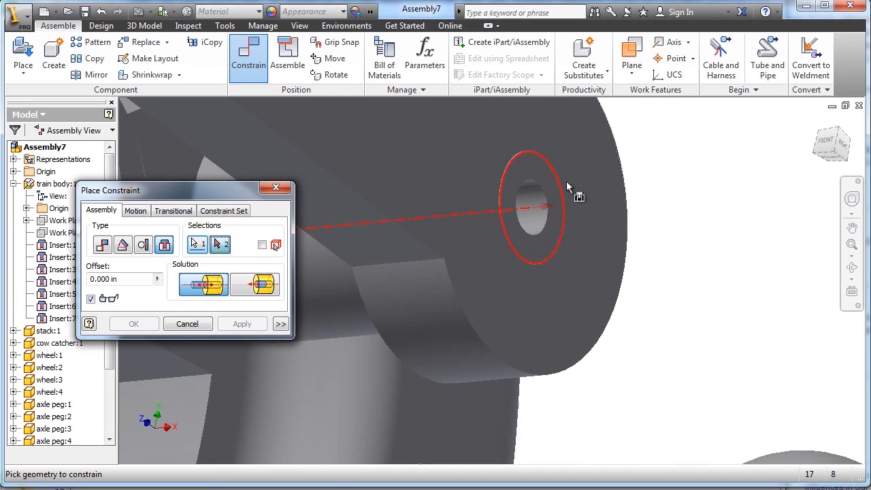
left_click(551, 199)
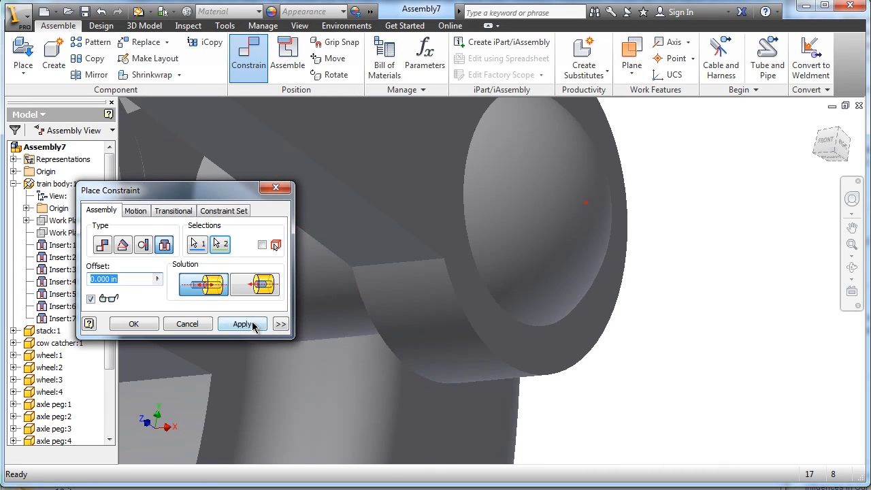
left_click(242, 324)
Insert-constrain a left-side linkage peg's under-head edge to the hole at the left linkage arm's front end, opposed with 0.000 in offset
scroll(636, 307, "down", 8)
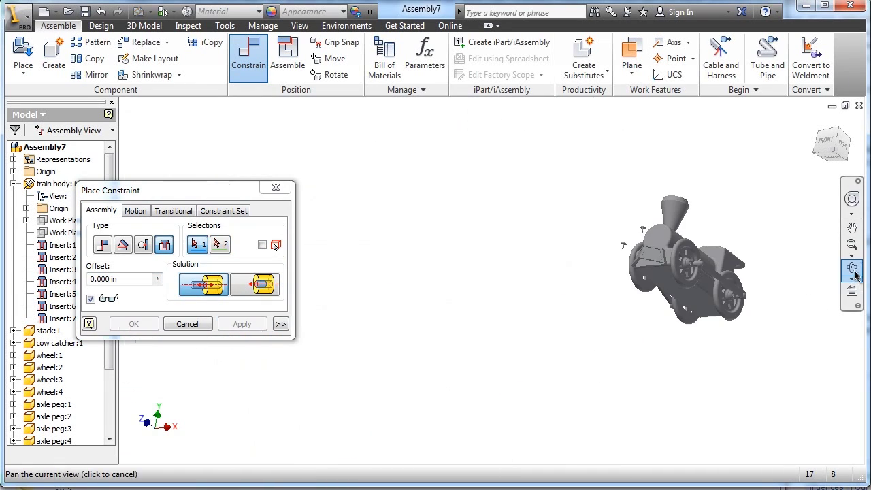
left_click(854, 270)
left_click_drag(560, 266, 530, 296)
scroll(524, 180, "up", 8)
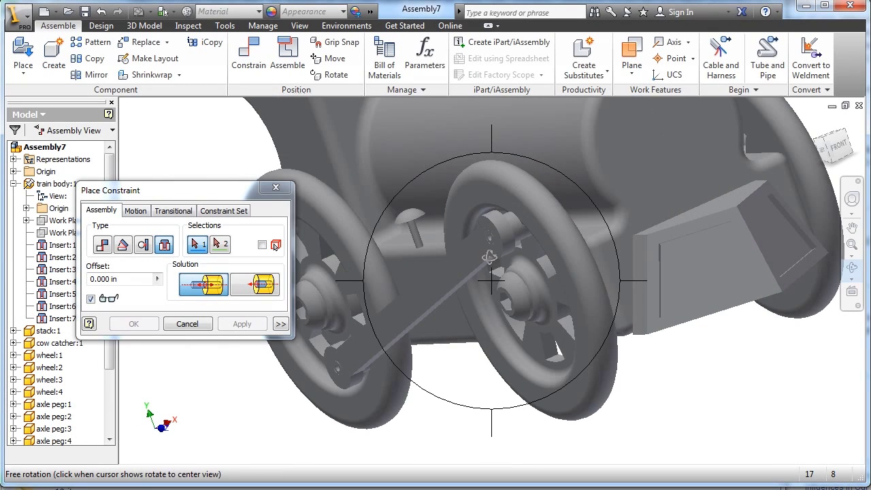
left_click_drag(489, 257, 482, 207)
middle_click_drag(478, 320, 599, 180)
right_click(587, 207)
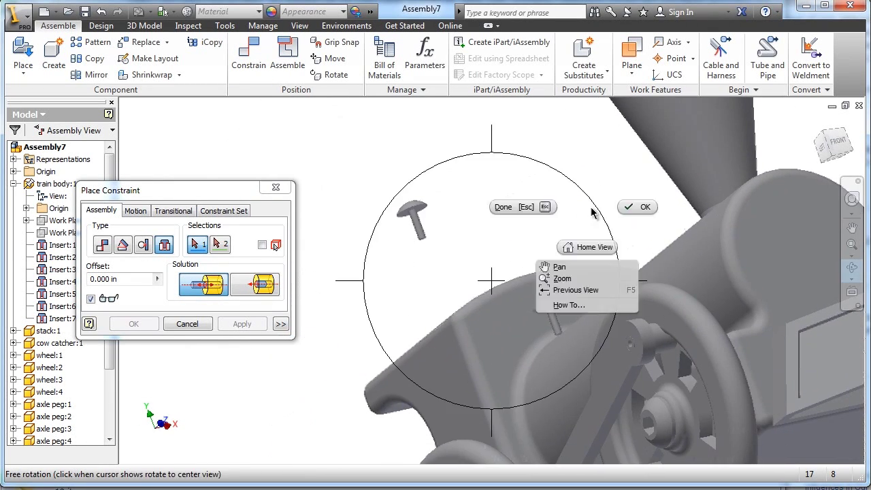
left_click(634, 206)
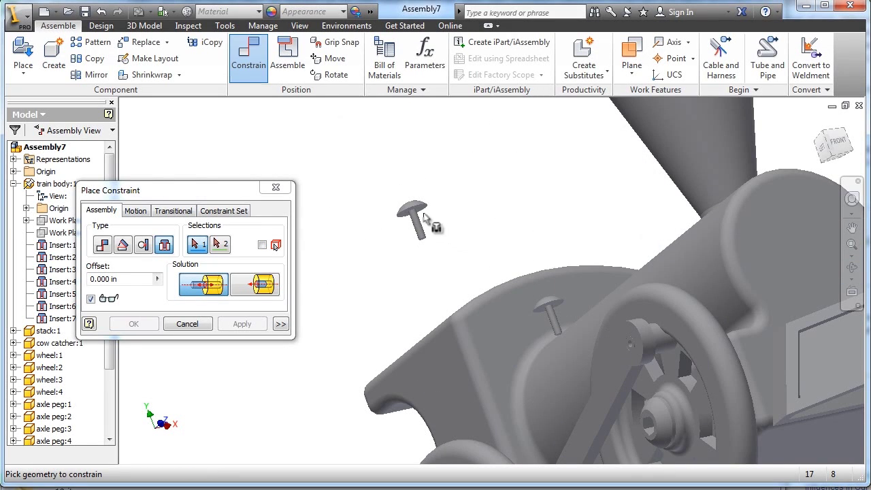
middle_click_drag(600, 338, 596, 231)
scroll(655, 239, "down", 6)
left_click(475, 221)
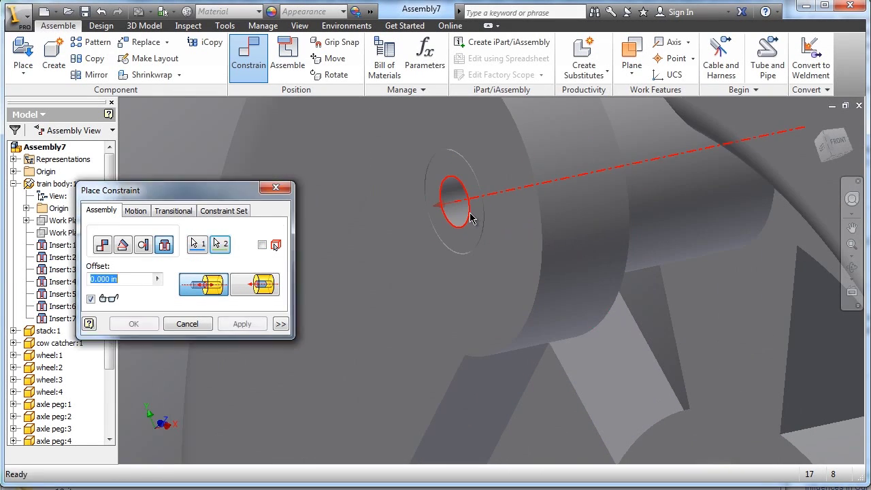
left_click(257, 324)
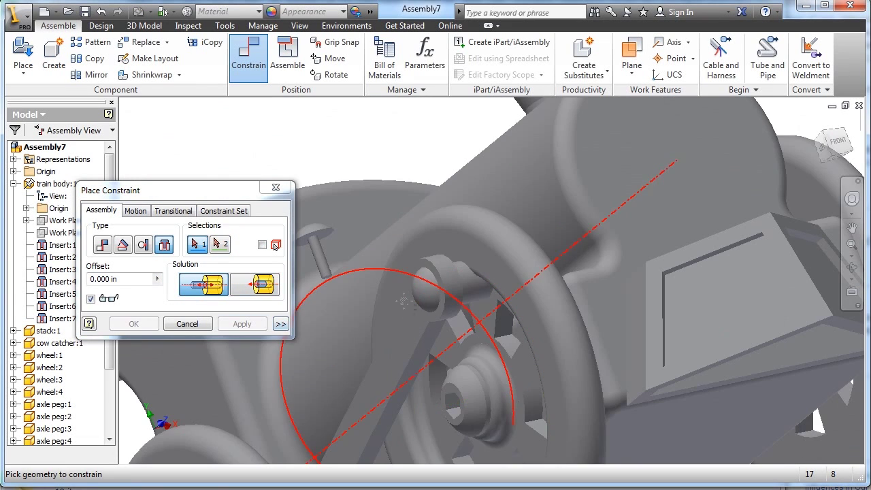
Insert-constrain the remaining linkage peg's under-head edge to the hole at the left linkage arm's rear end, opposed with 0.000 in offset
scroll(429, 306, "up", 3)
scroll(612, 193, "up", 3)
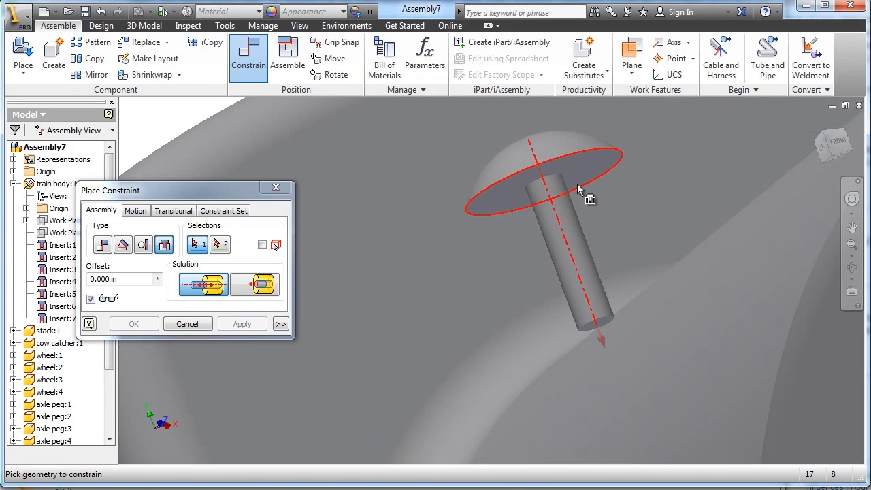
left_click(574, 294)
scroll(574, 296, "down", 3)
middle_click_drag(526, 446, 605, 320)
scroll(596, 368, "up", 5)
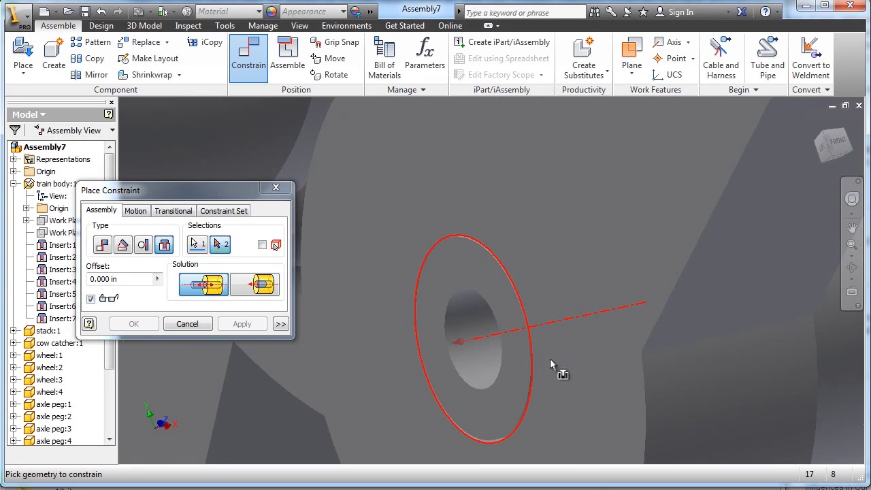
left_click(507, 350)
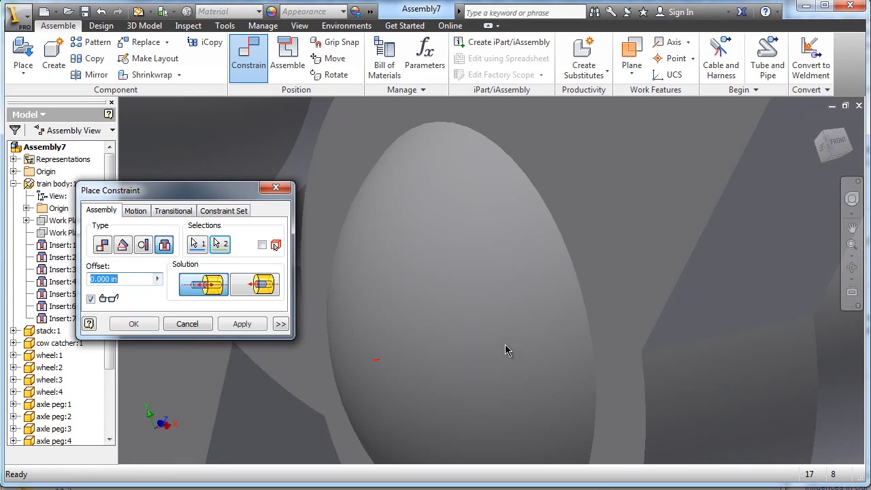
left_click(242, 324)
Finish constraining the linkage pegs and place one hitch magnet.ipt component behind the train
left_click(818, 123)
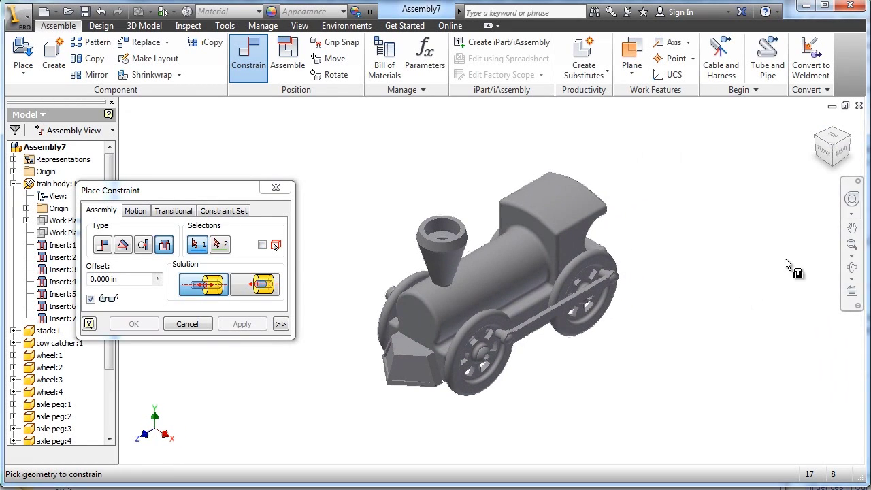
left_click(852, 270)
left_click_drag(580, 294, 579, 287)
right_click(579, 287)
left_click(657, 282)
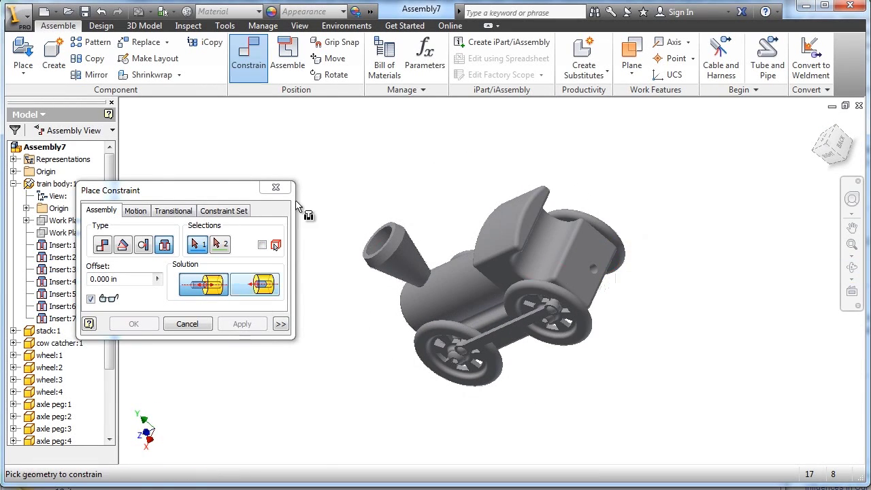
left_click(276, 188)
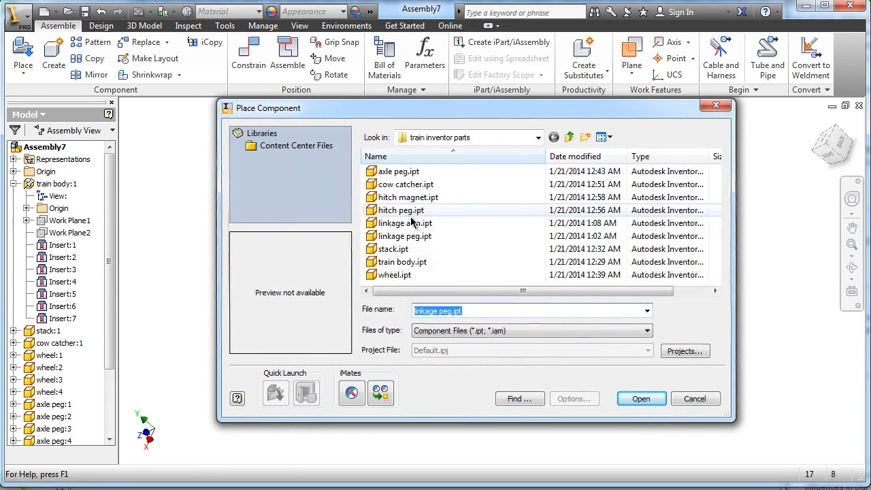
left_click(408, 197)
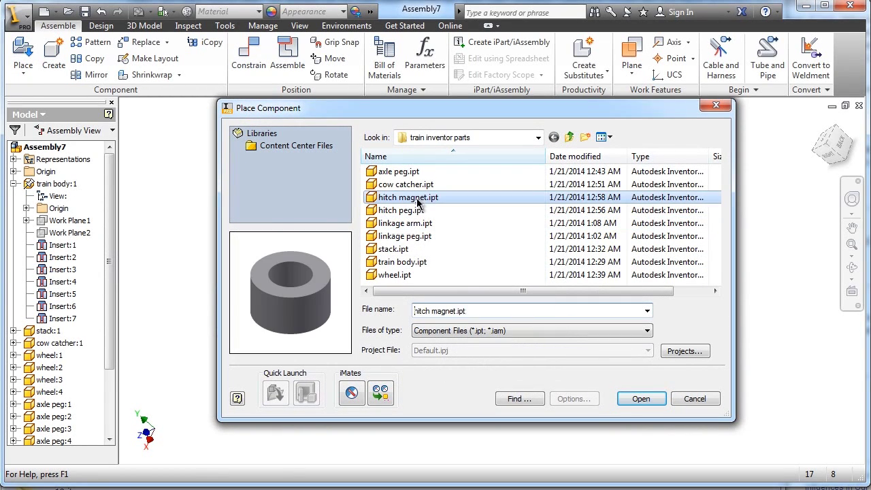
left_click(641, 399)
right_click(725, 209)
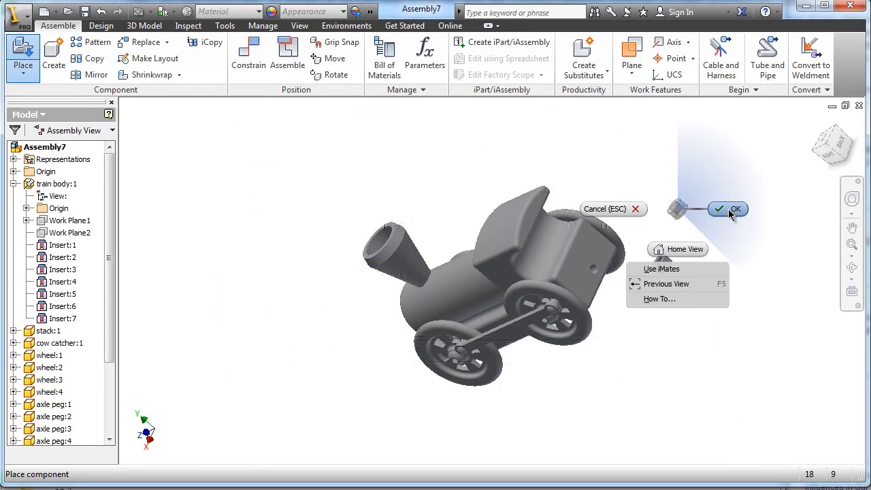
left_click(677, 207)
Place one hitch peg.ipt component behind the train, near the hitch magnet
left_click(23, 55)
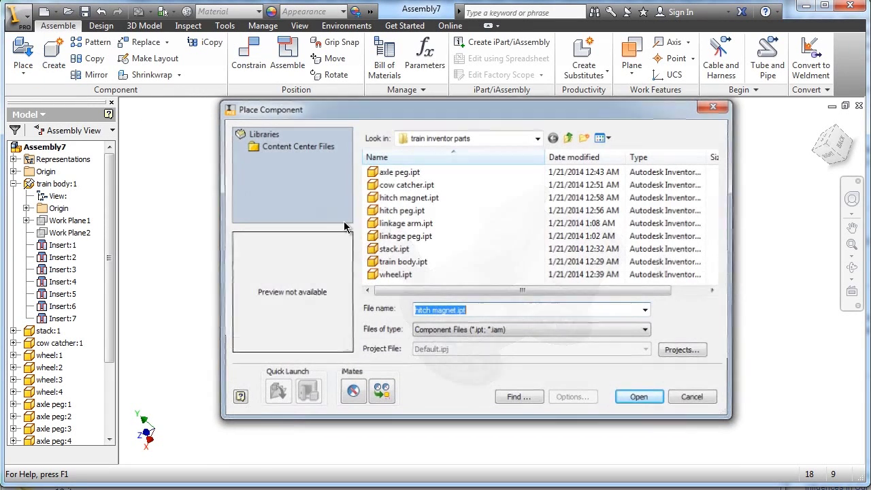
left_click(412, 212)
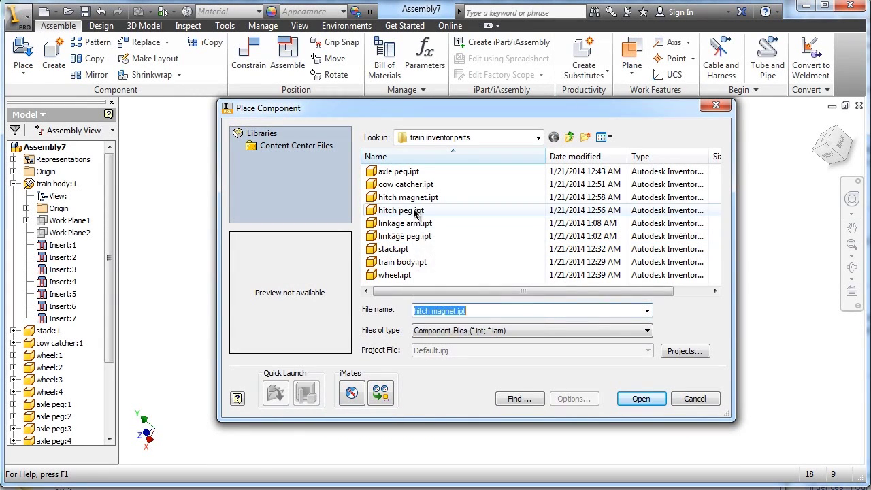
left_click(641, 399)
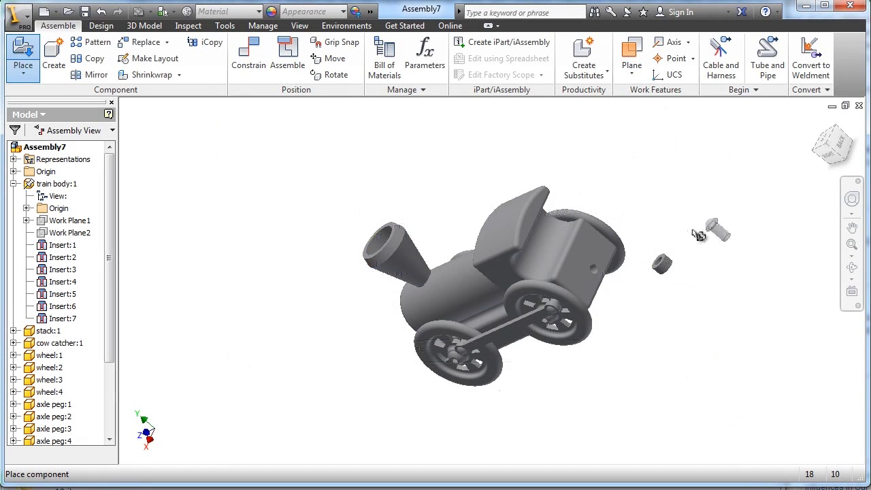
right_click(739, 229)
left_click(787, 229)
Insert-constrain the hitch magnet's hole edge to the hole in the train body's back face, opposed with 0.000 in offset
scroll(716, 244, "down", 4)
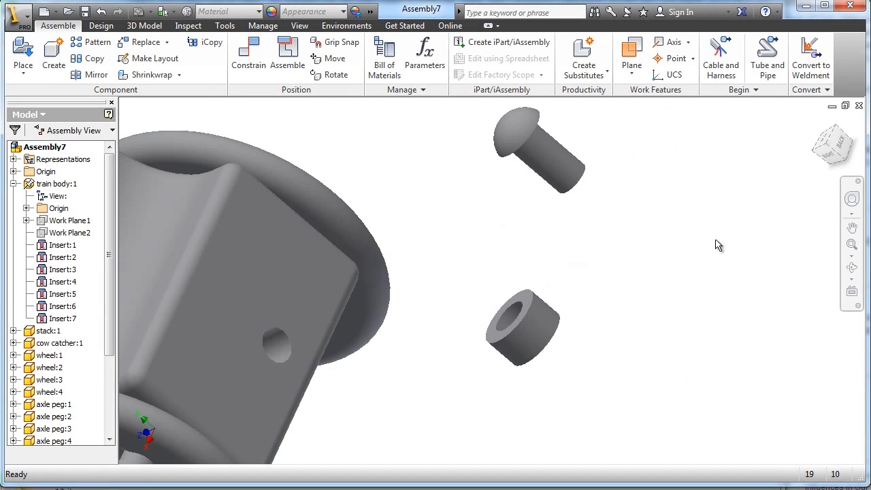
left_click(248, 54)
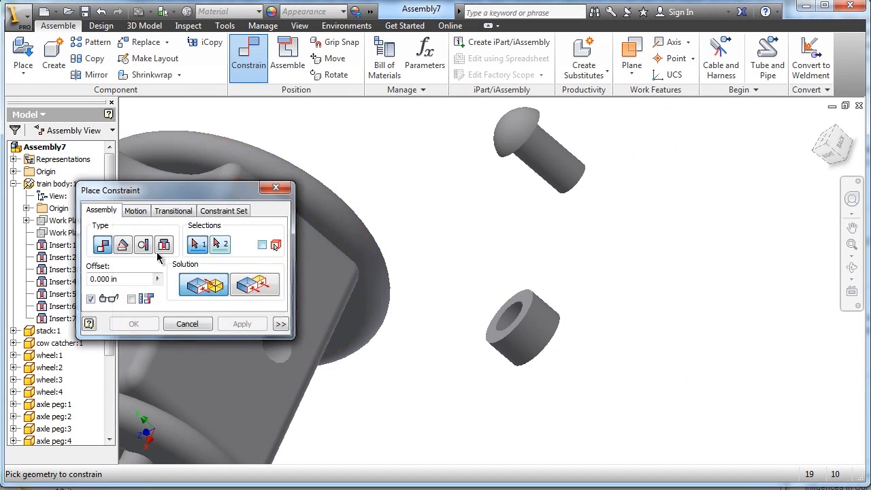
left_click(164, 246)
middle_click_drag(389, 324, 562, 313)
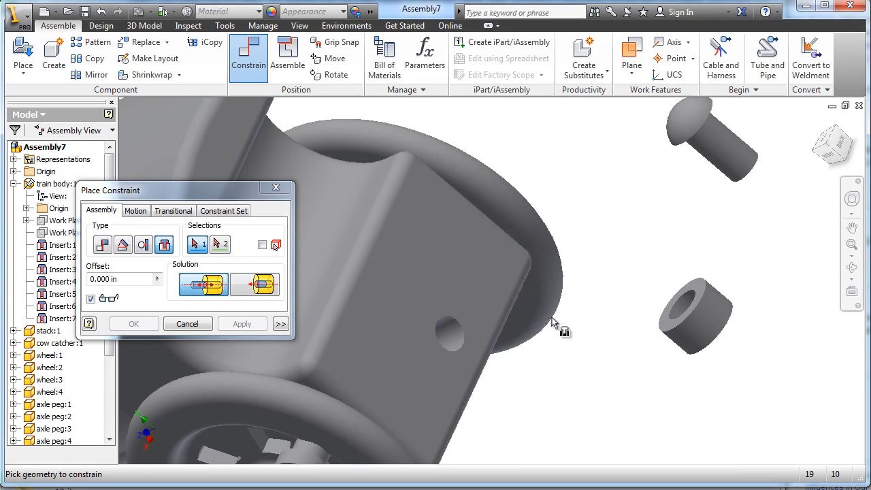
left_click(686, 306)
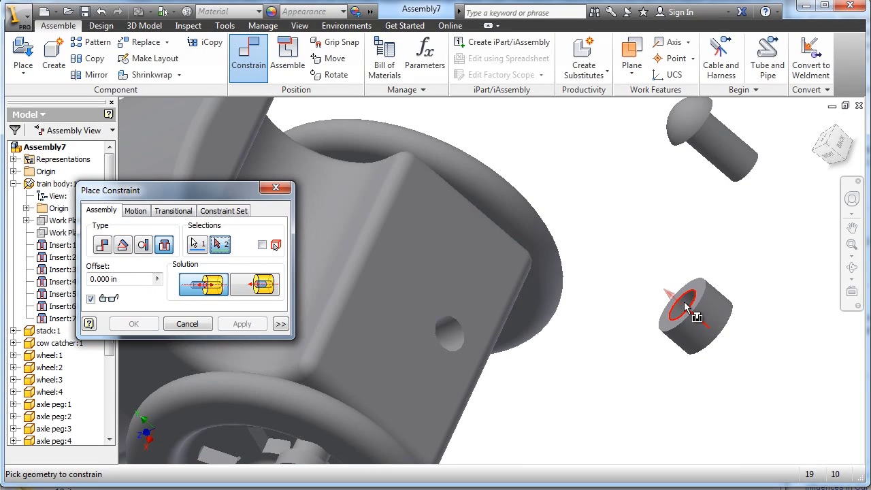
left_click(454, 333)
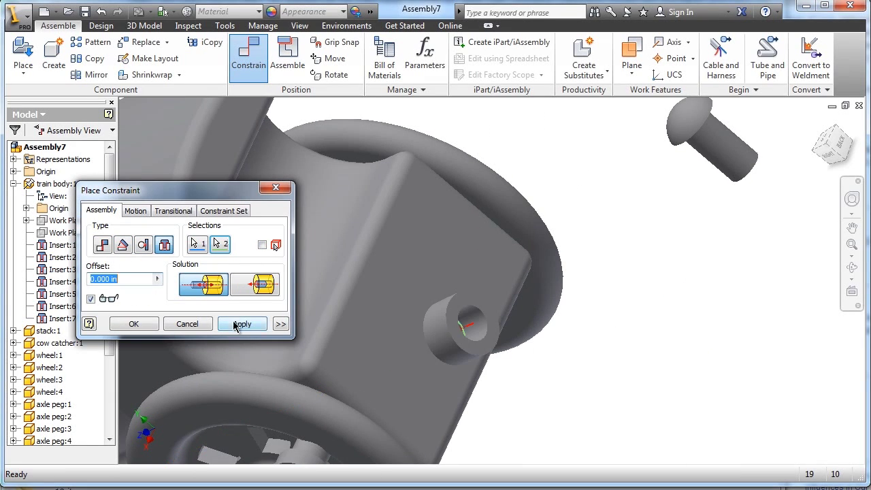
left_click(239, 324)
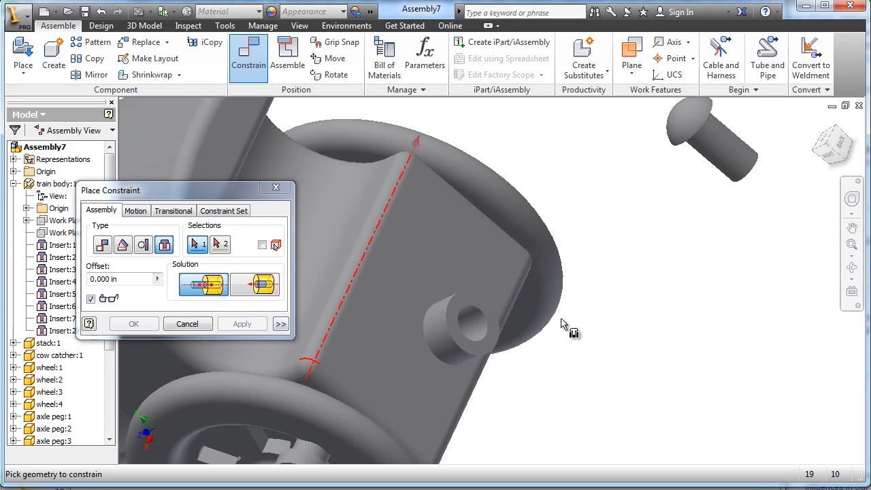
Insert-constrain the hitch peg's under-head edge to the hitch magnet's outer hole edge, opposed with 0.000 in offset, and return to the home view
left_click(480, 314)
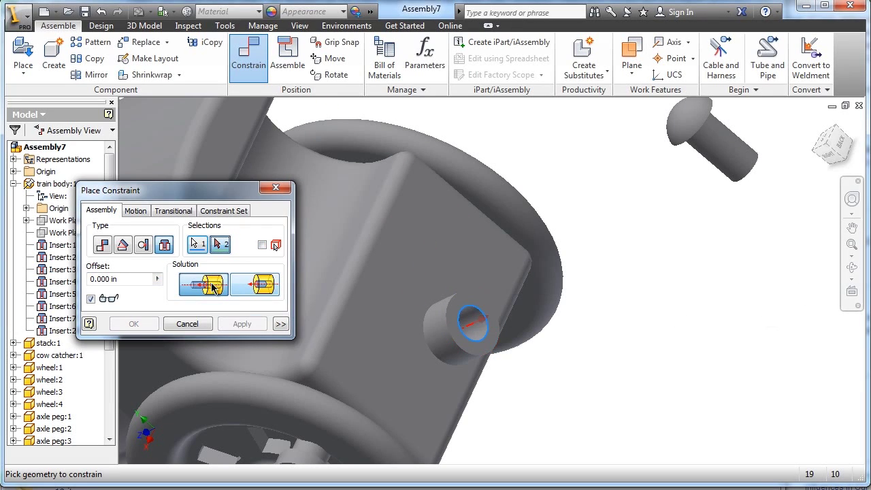
left_click(852, 269)
left_click_drag(589, 263, 464, 179)
right_click(684, 283)
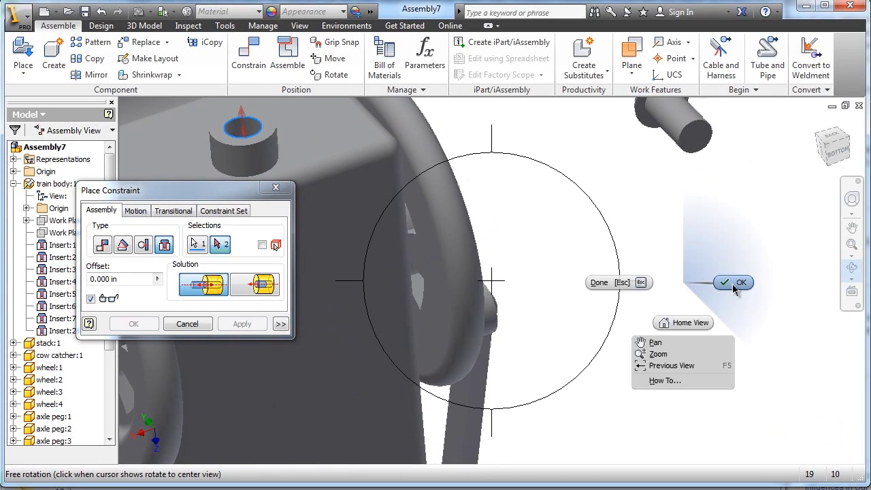
left_click(732, 283)
middle_click_drag(633, 249, 740, 323)
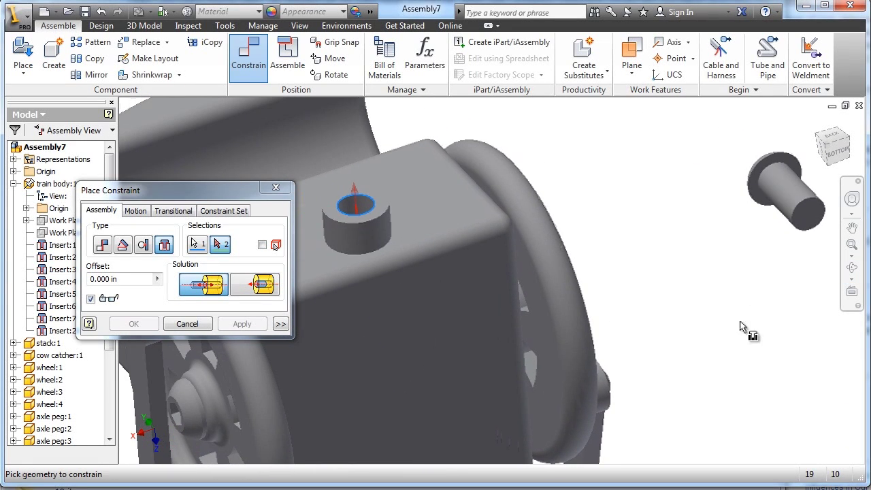
left_click(773, 176)
left_click(262, 325)
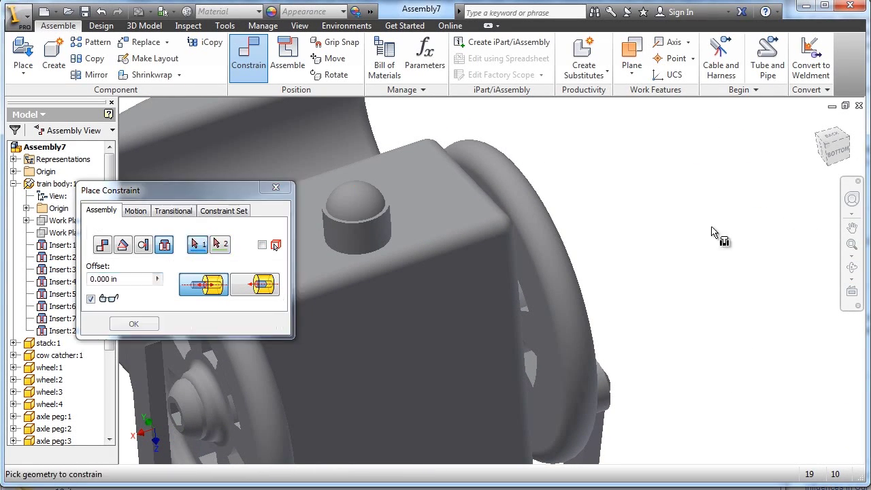
left_click(816, 122)
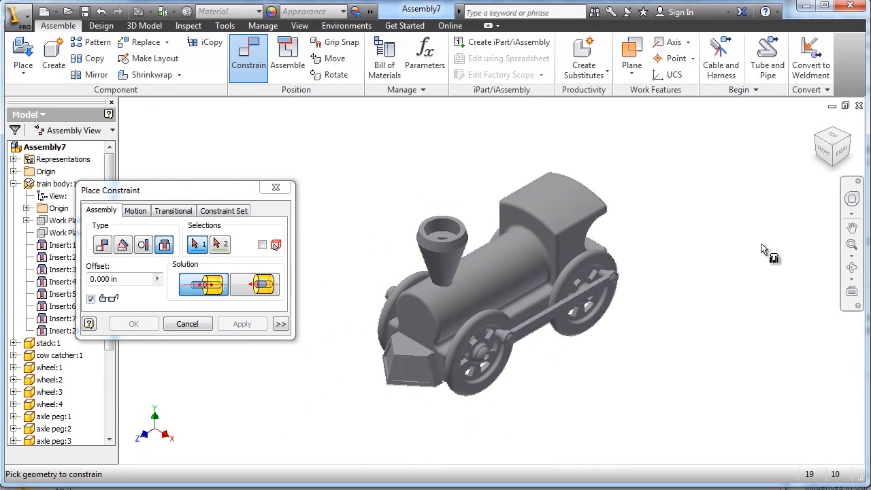